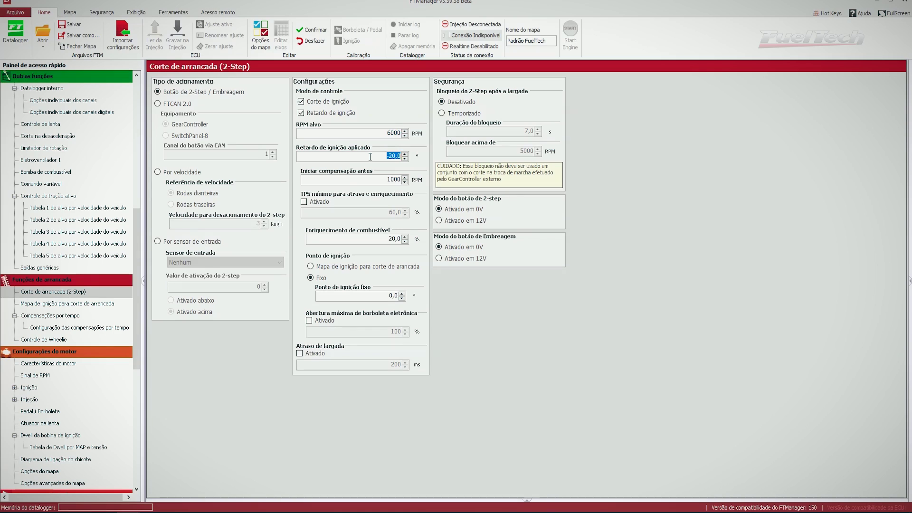
Change the 2-Step applied ignition retard from -20,0° to 20,0° and enable the maximum electronic throttle opening limit
double_click(367, 132)
click(380, 157)
double_click(380, 158)
click(386, 159)
drag(387, 156, 434, 155)
click(367, 154)
drag(364, 154, 398, 157)
click(376, 158)
click(324, 320)
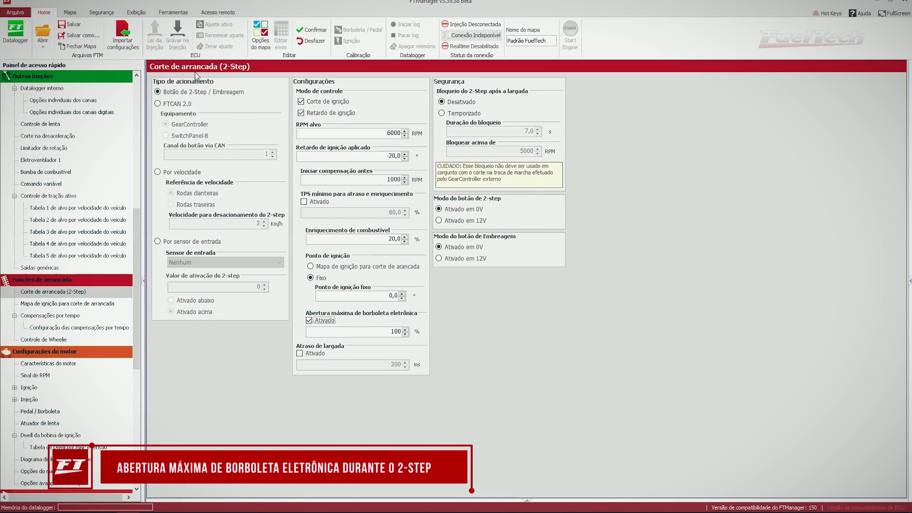
Enter 60 % as the 2-Step maximum electronic throttle opening
key(Tab)
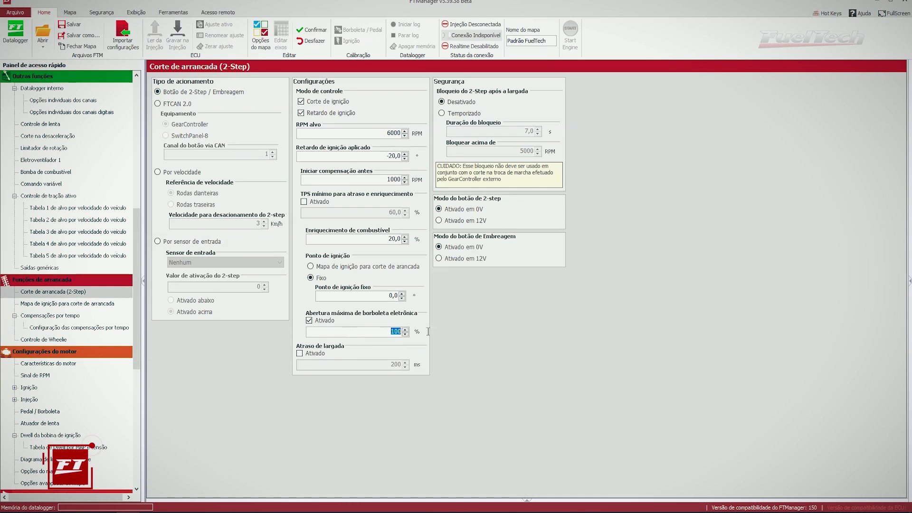
text(60)
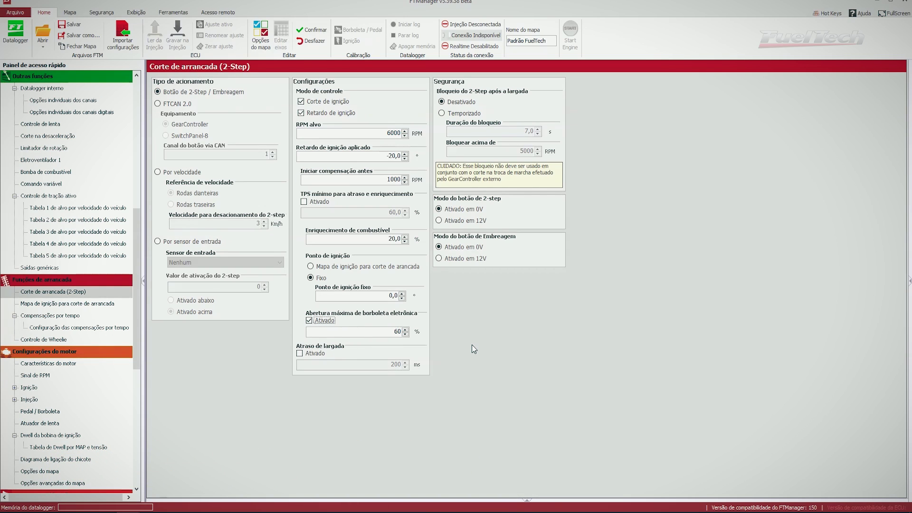
double_click(402, 332)
click(373, 333)
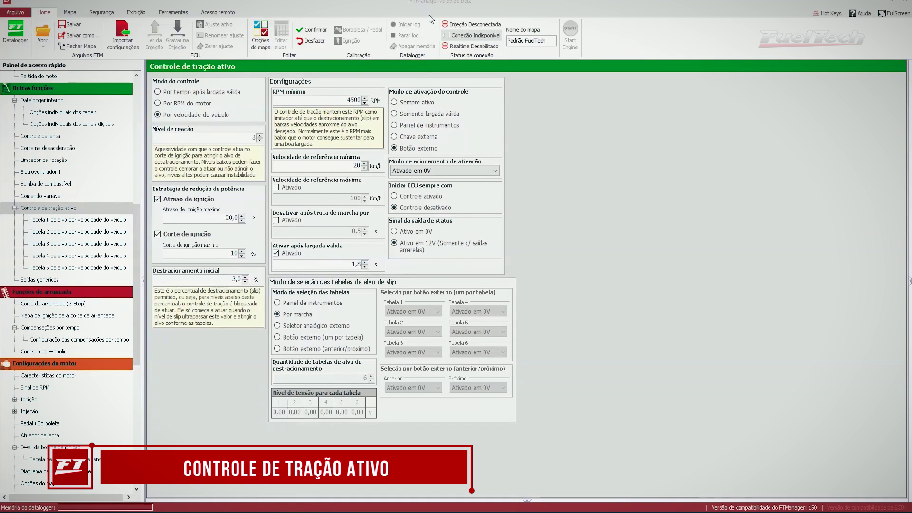
click(261, 43)
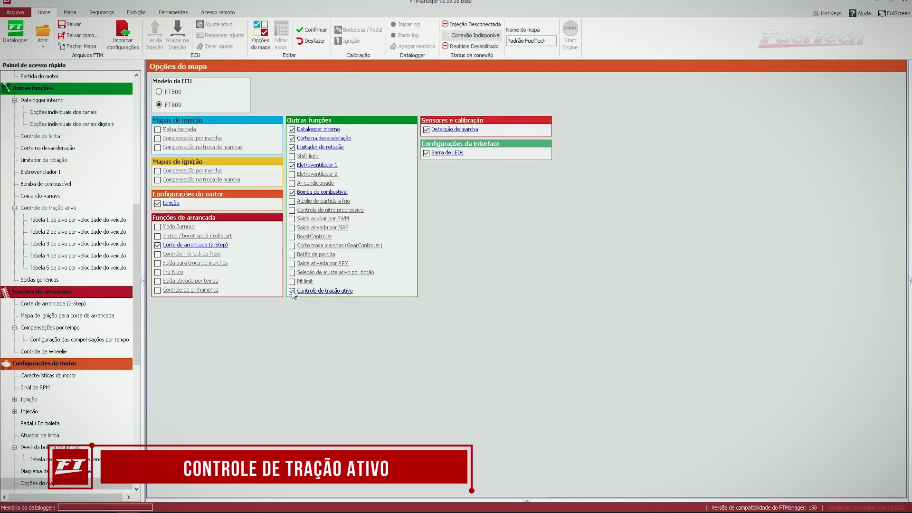
click(320, 291)
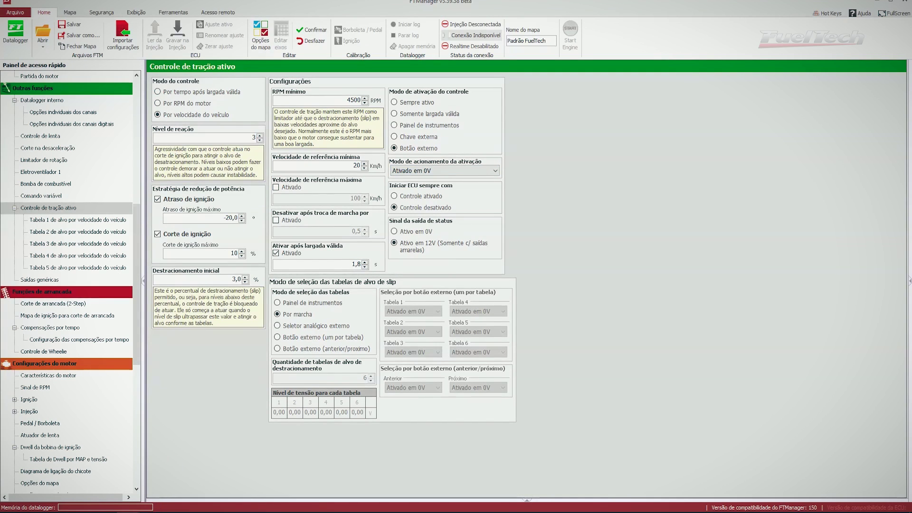
click(174, 487)
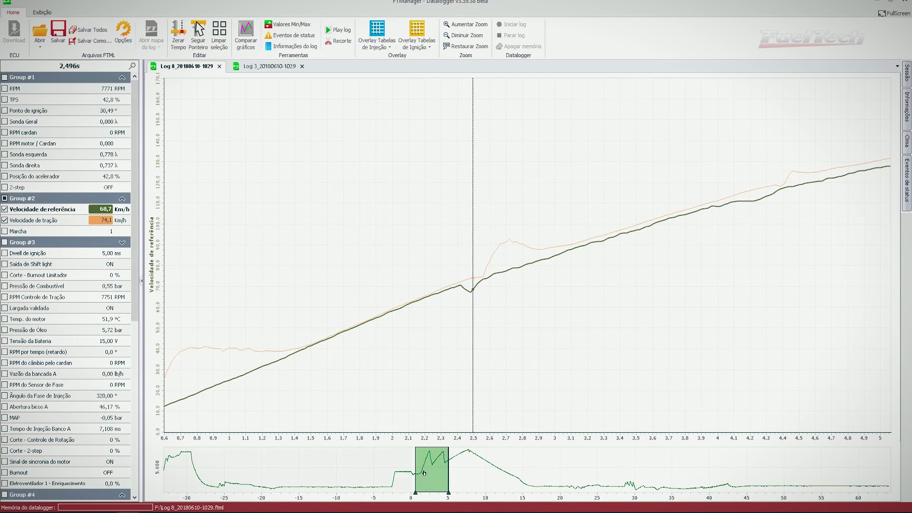
Pan the log to the launch, read Velocidade de tração at 0.814 s, and return to the settings window
drag(424, 474, 423, 474)
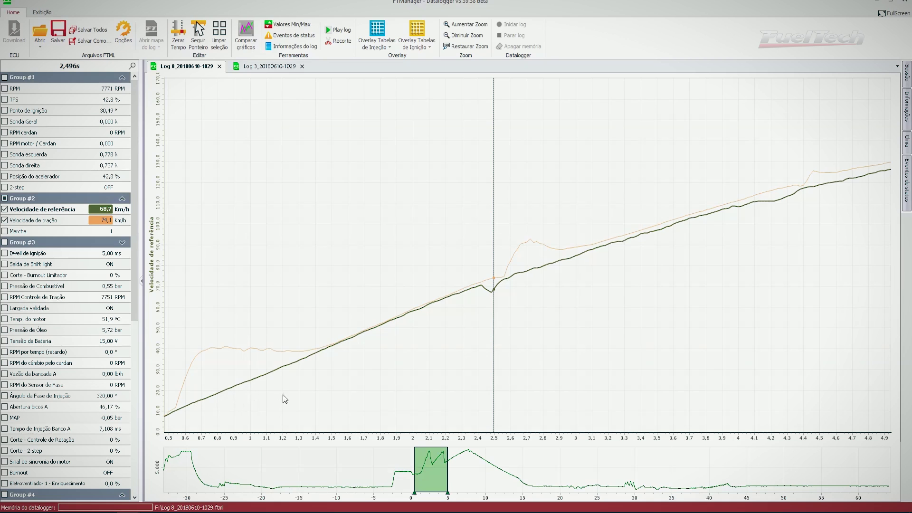
drag(435, 466, 461, 457)
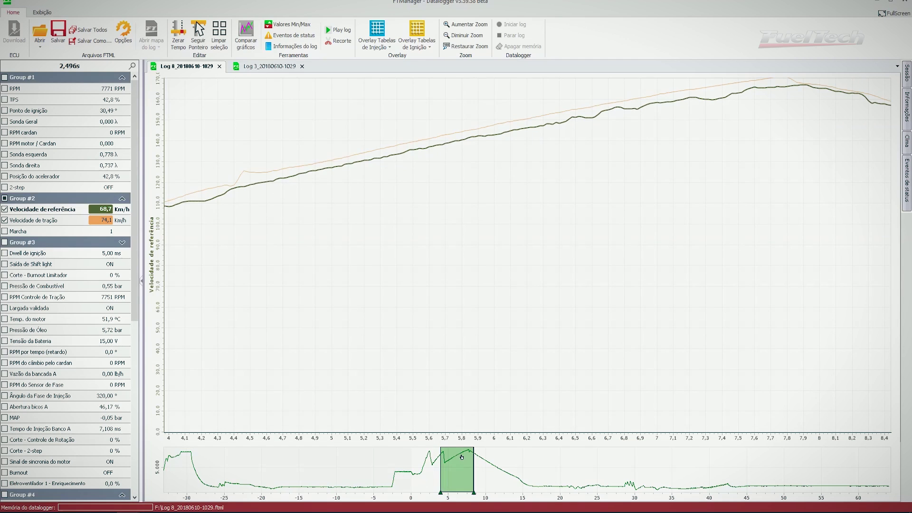
drag(461, 457, 450, 465)
click(38, 221)
drag(432, 490, 419, 484)
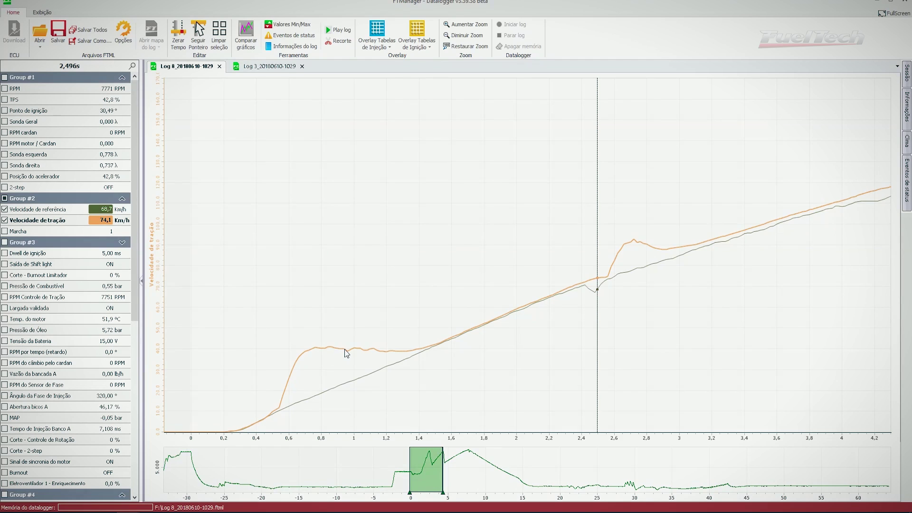
click(323, 357)
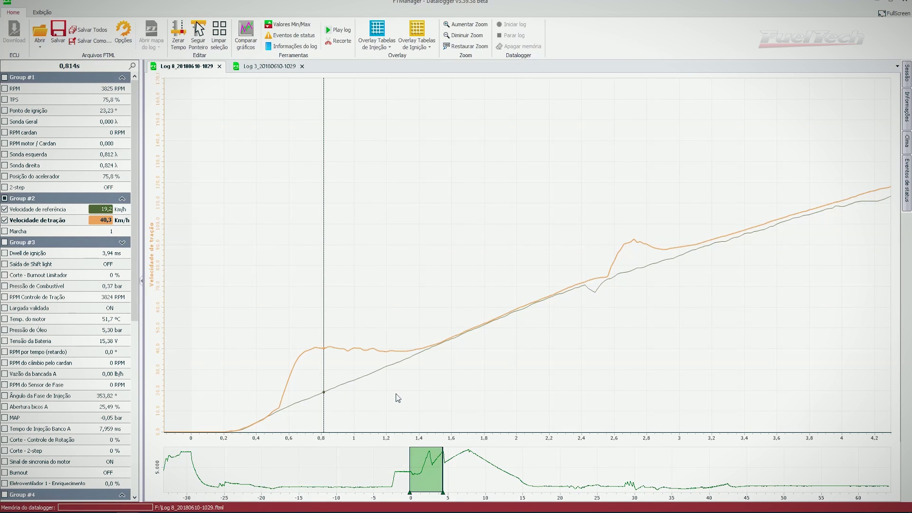
key(alt+Tab)
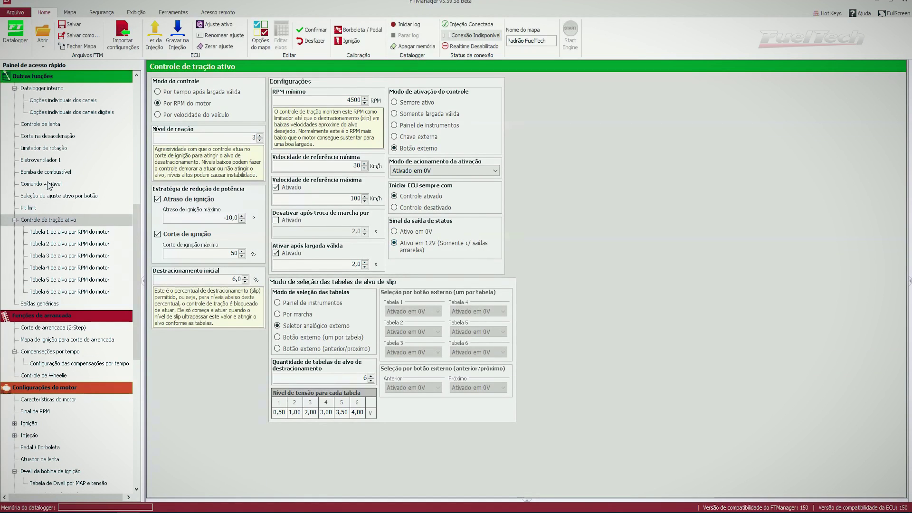
On the Entradas page, give input #16 the predefined name Farol alto
drag(138, 247, 140, 300)
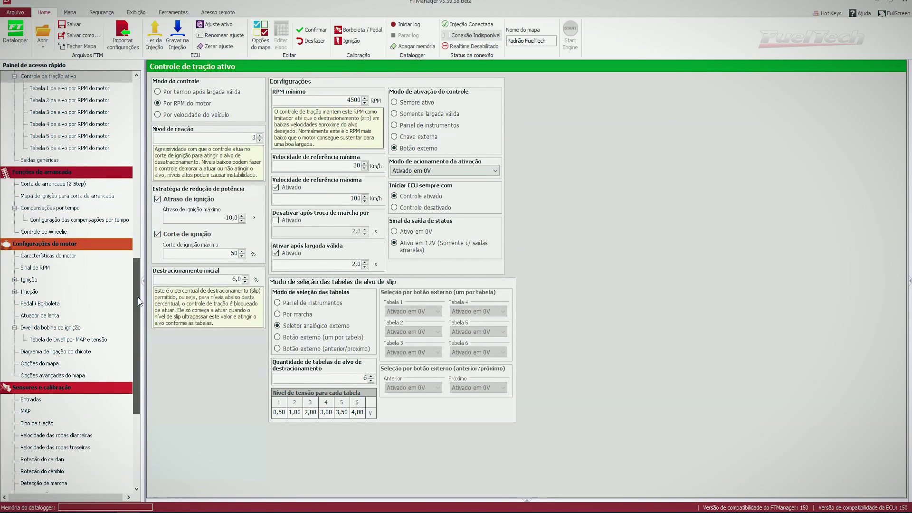
drag(140, 302, 137, 314)
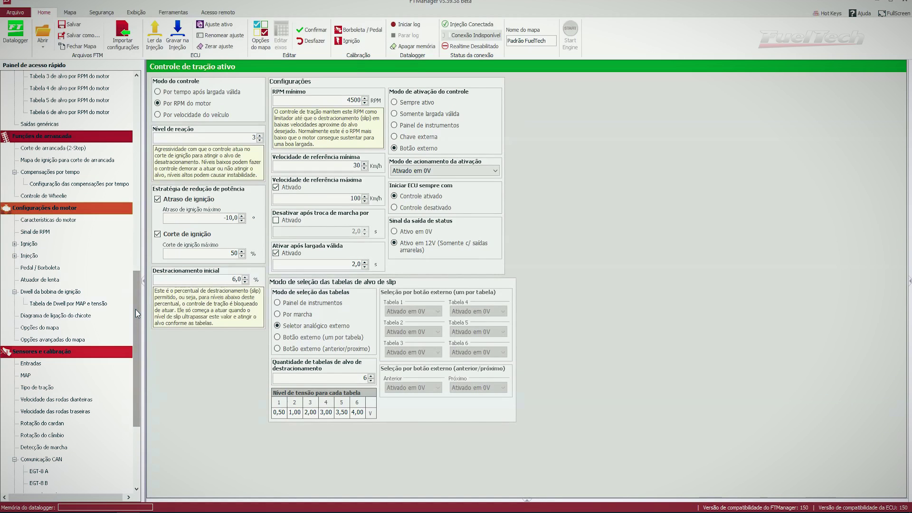
drag(136, 309, 140, 338)
click(31, 292)
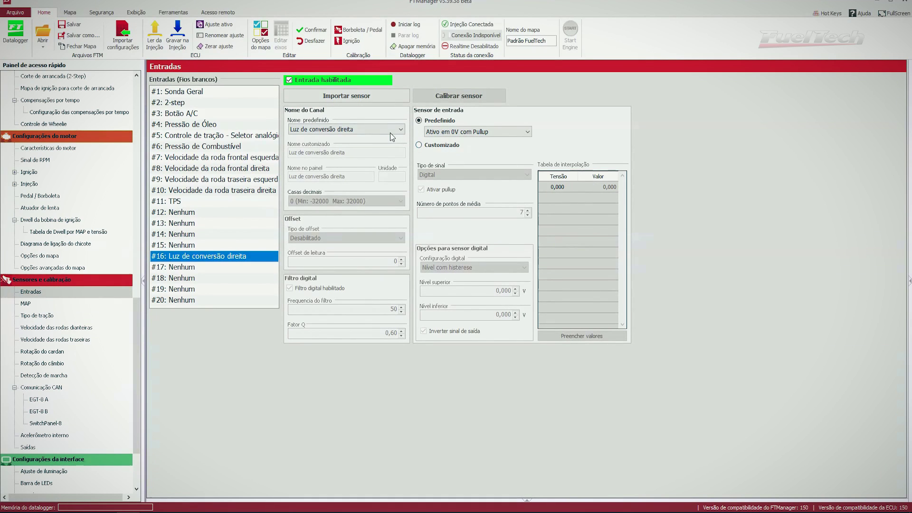
click(389, 130)
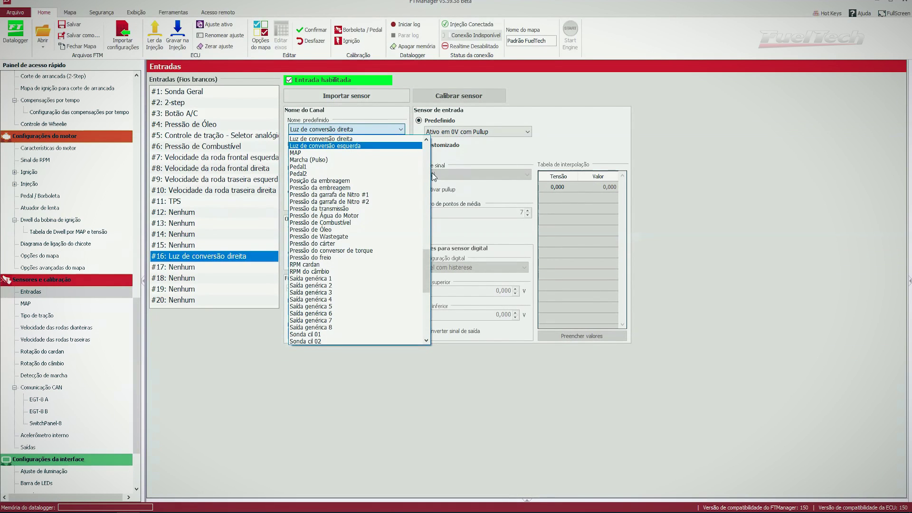
mouse_move(429, 262)
mouse_down()
mouse_move(431, 233)
mouse_move(430, 250)
mouse_up()
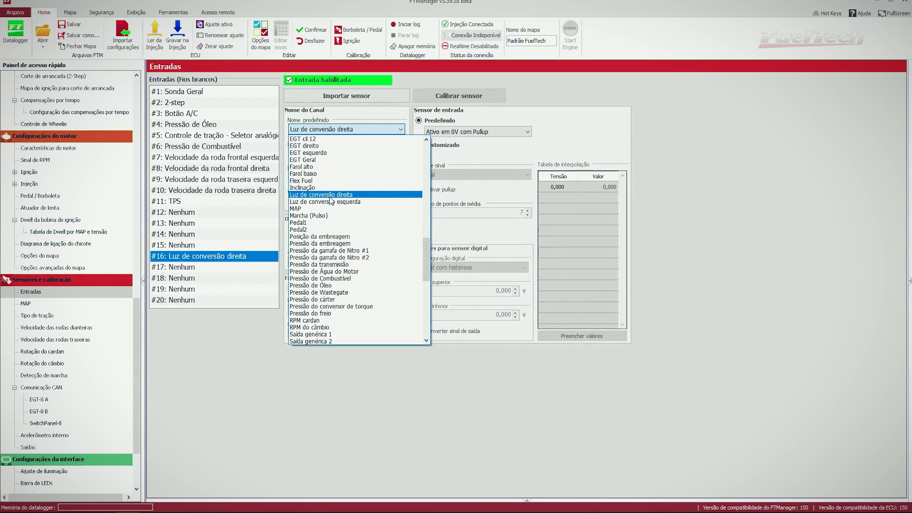
click(304, 167)
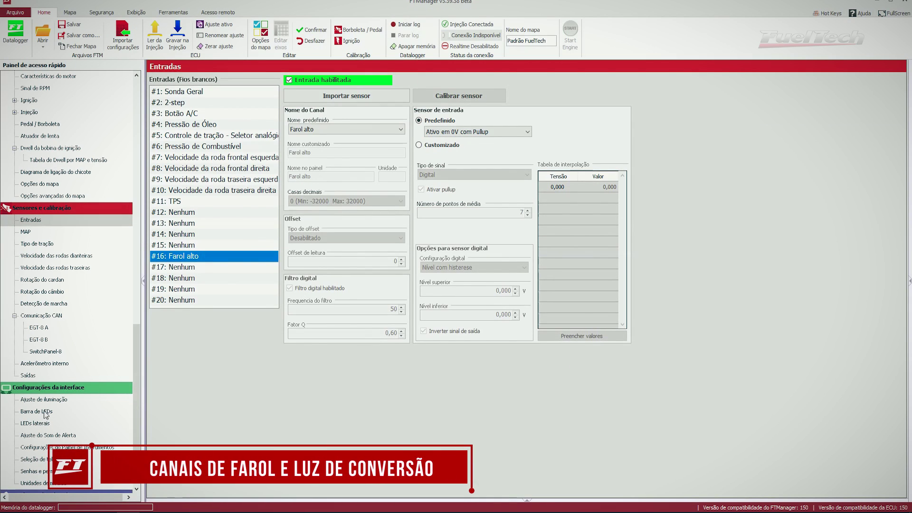
Keep the Farol alto side LED blue and Sempre ligado, and save it
click(36, 423)
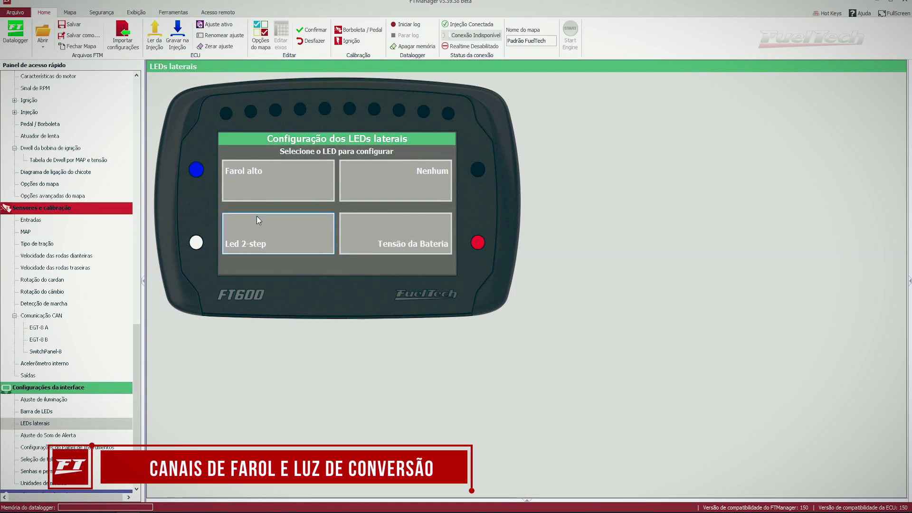
click(250, 169)
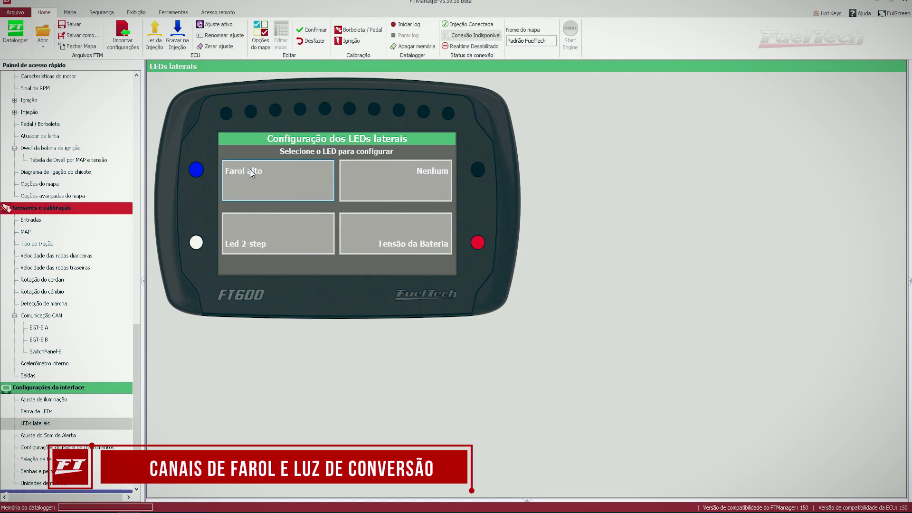
click(369, 212)
click(366, 217)
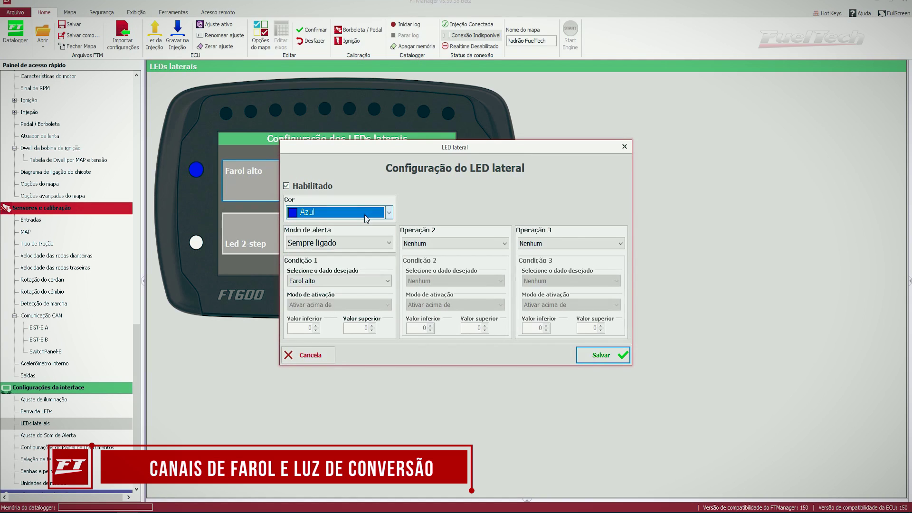
click(376, 244)
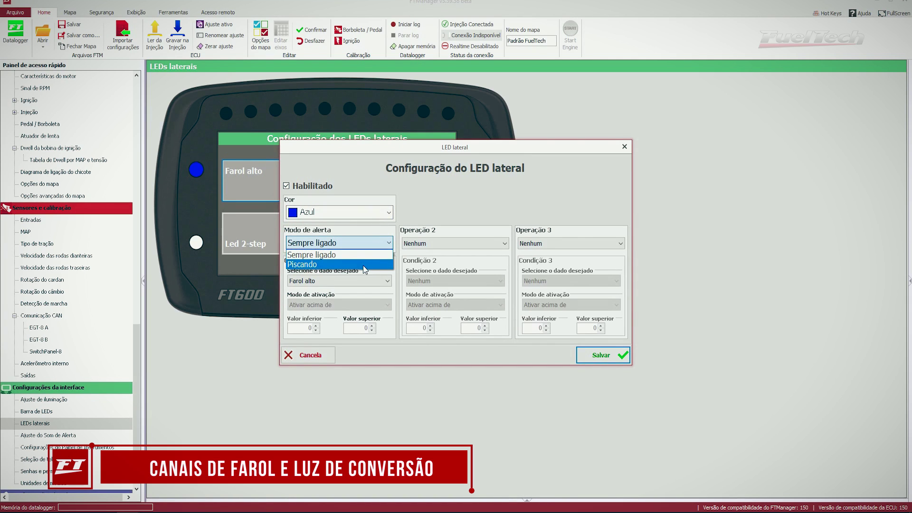
click(371, 255)
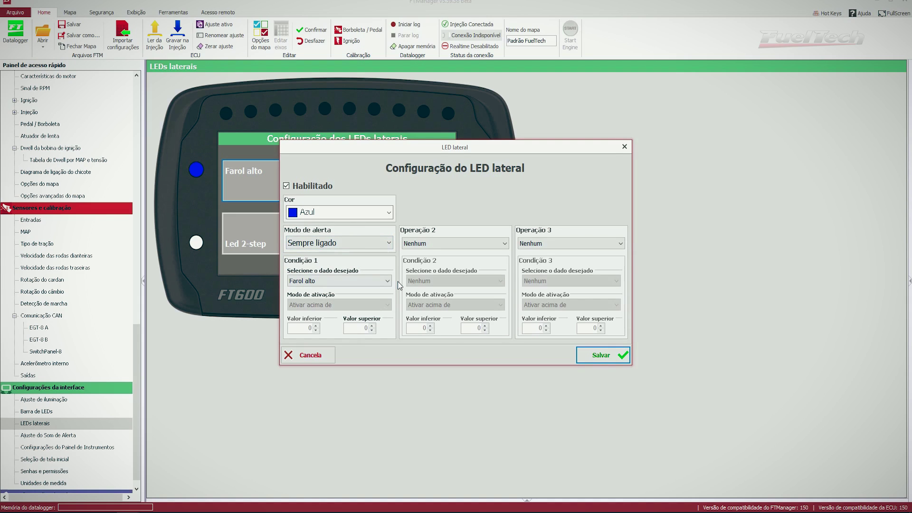
click(611, 355)
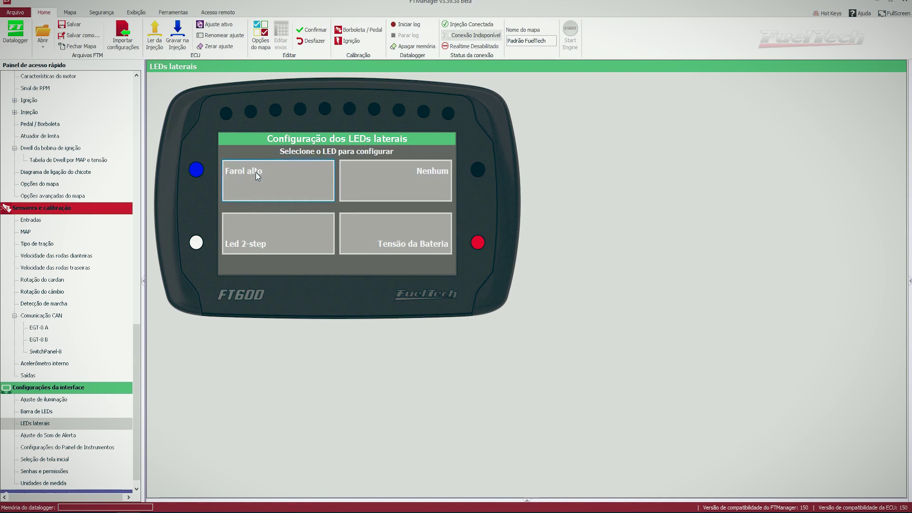
Set the unused side LED to Luz de conversão direita, Laranja, Piscando, and save it
click(441, 175)
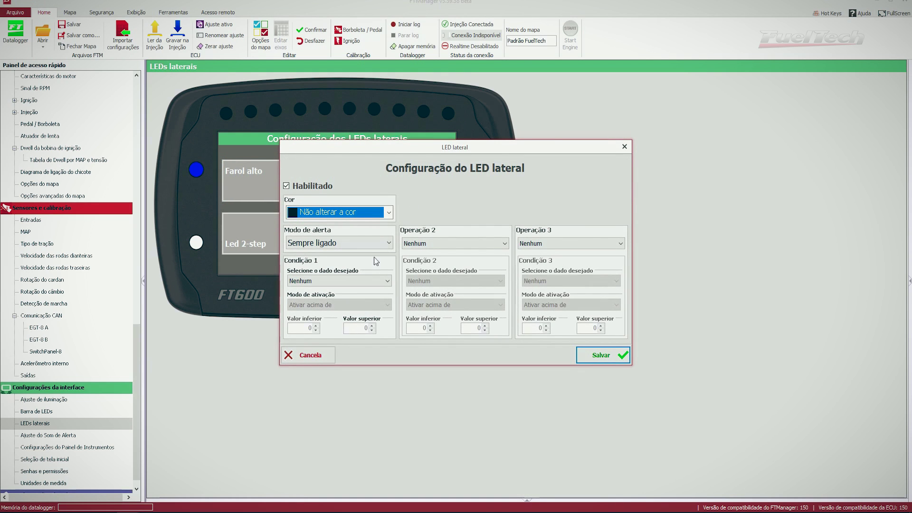
click(368, 280)
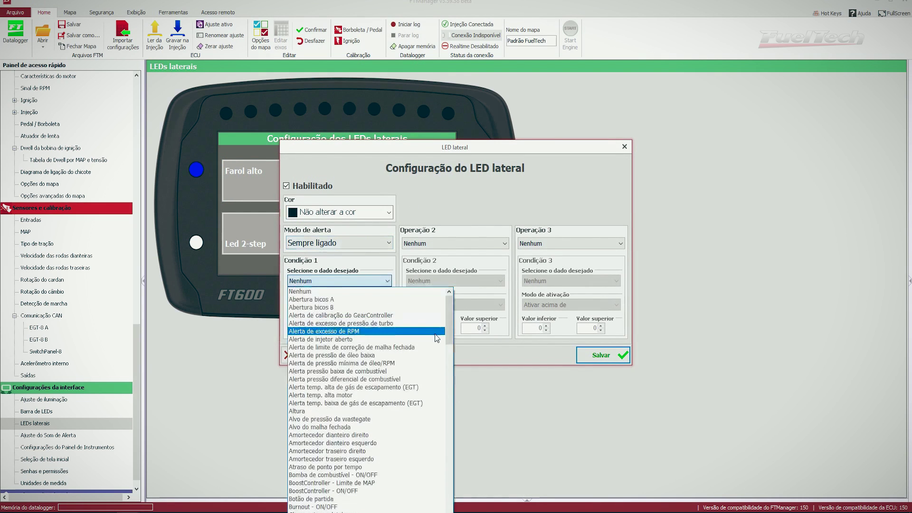
drag(447, 324, 455, 437)
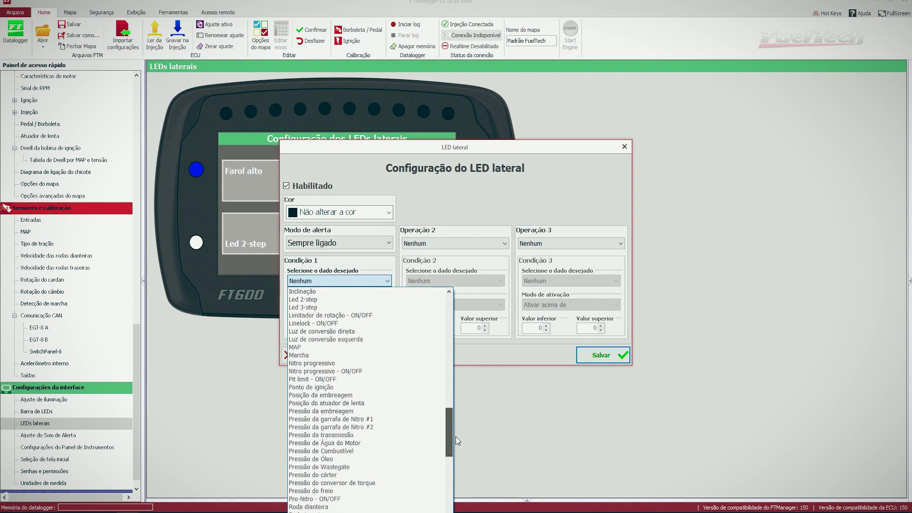
click(354, 331)
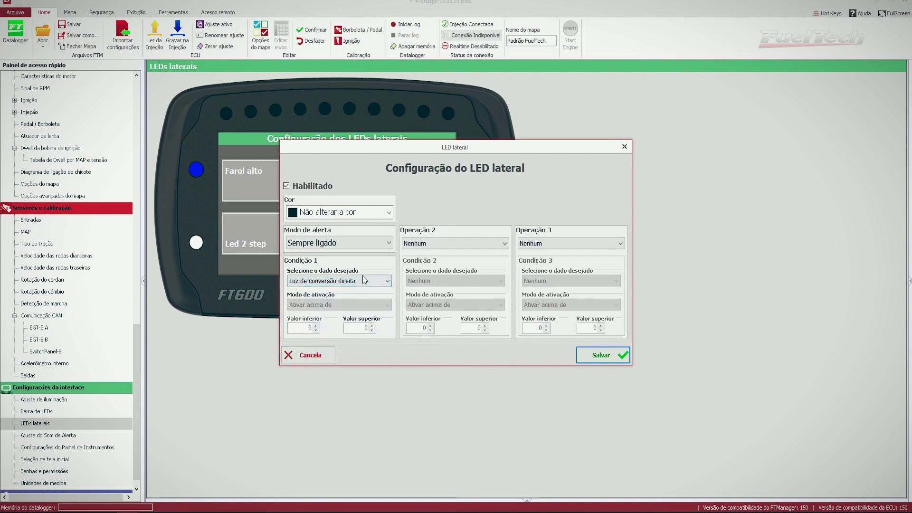
click(388, 213)
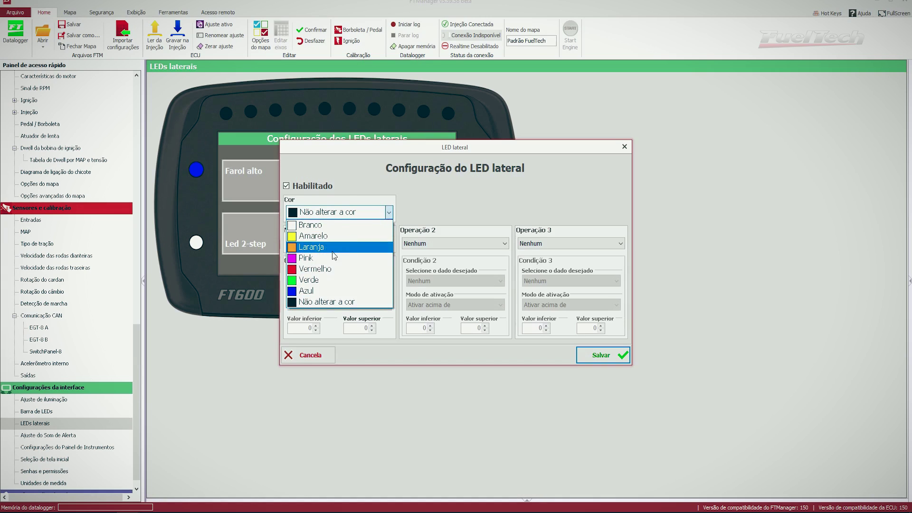
click(326, 247)
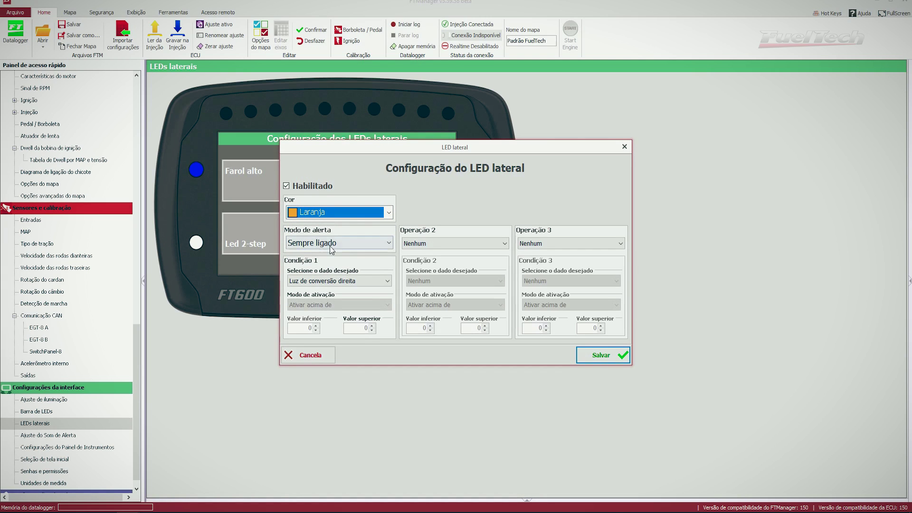
click(341, 243)
click(341, 263)
click(593, 357)
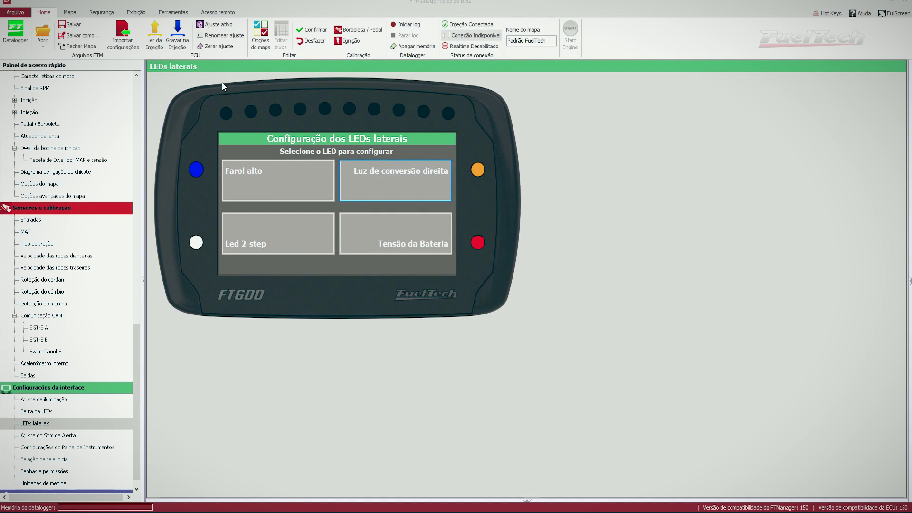
click(166, 14)
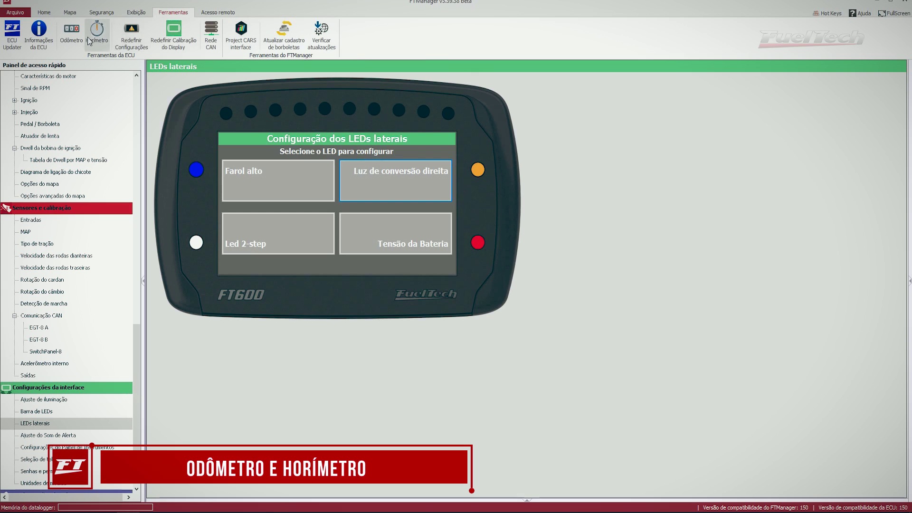
Set the odometer total to 20000,0 km, zero the partial reading, and save
click(71, 36)
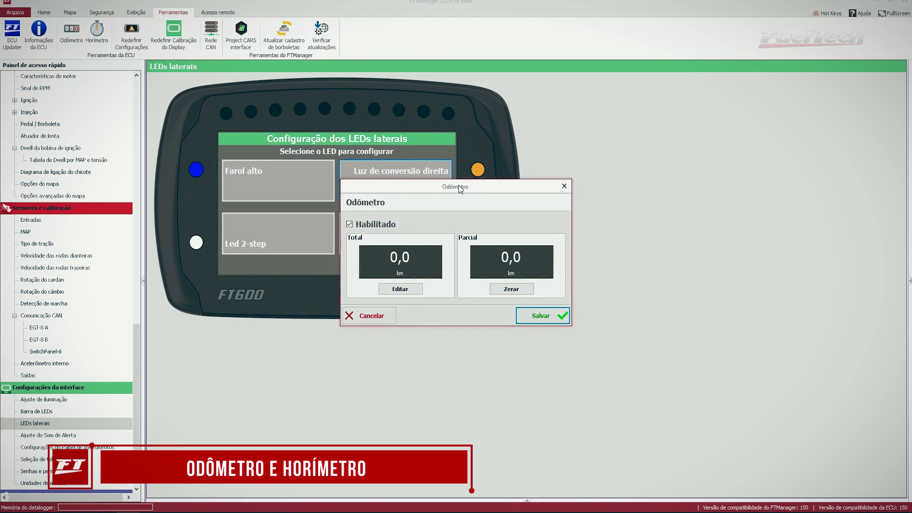
drag(461, 187, 501, 158)
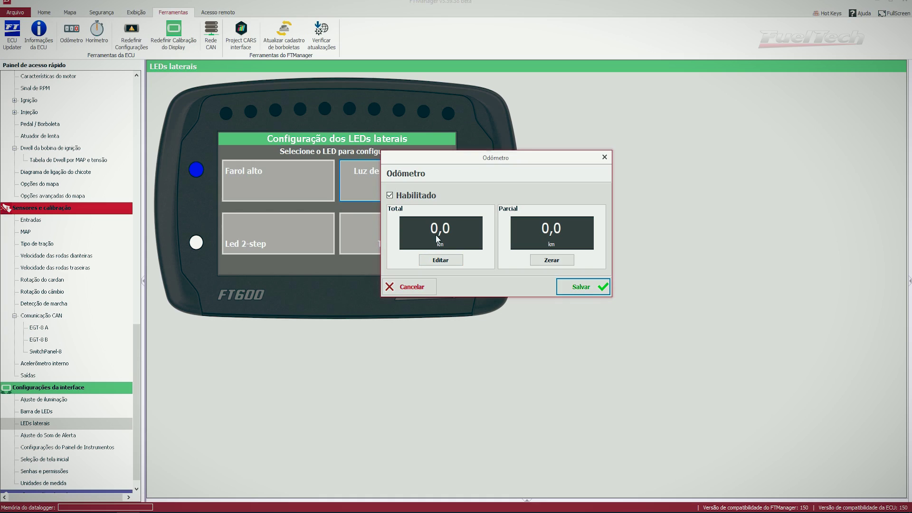
click(440, 262)
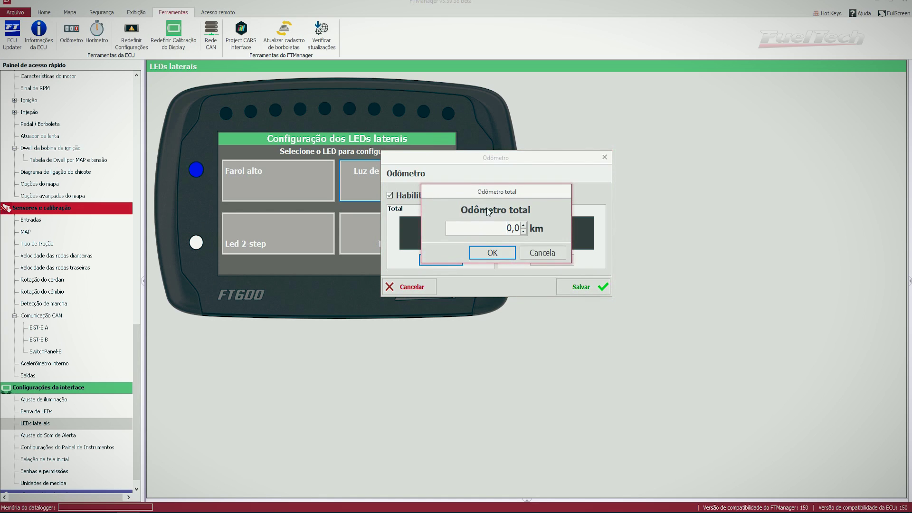
key(Delete)
text(20000)
key(Delete)
key(Delete)
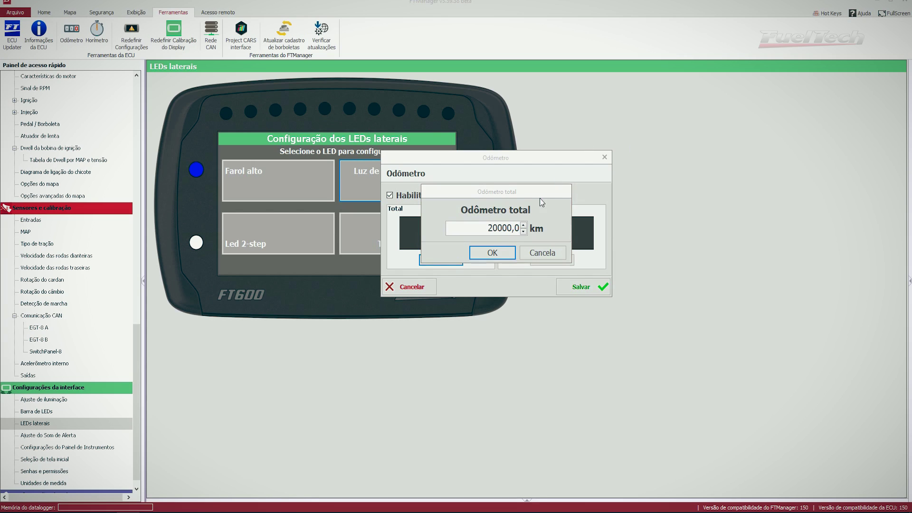
click(496, 257)
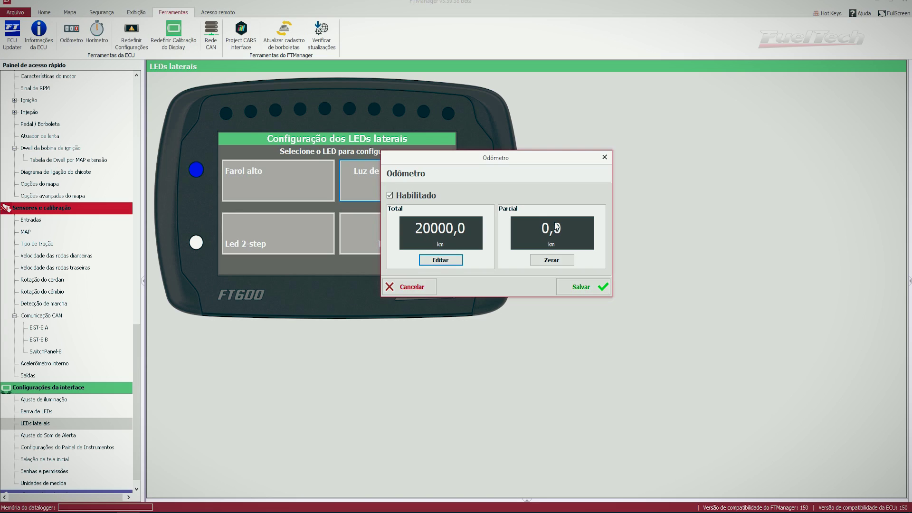
click(563, 263)
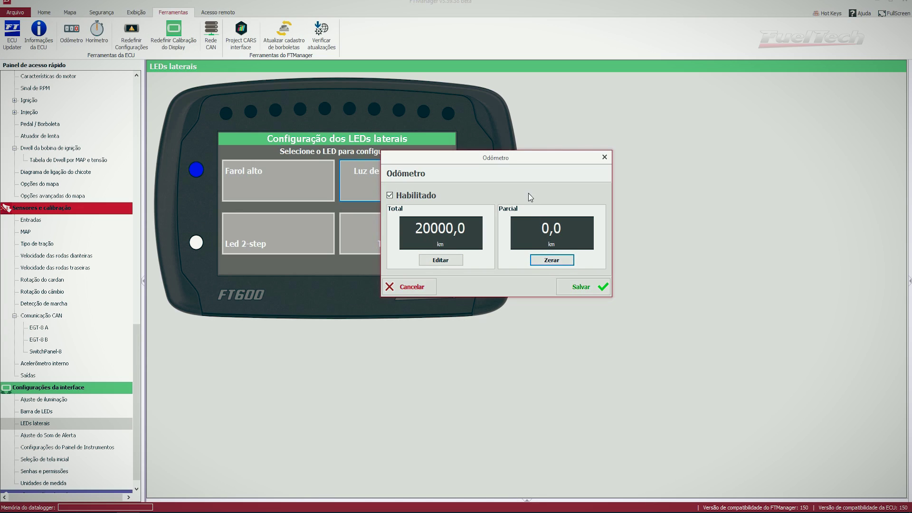
drag(511, 159, 485, 118)
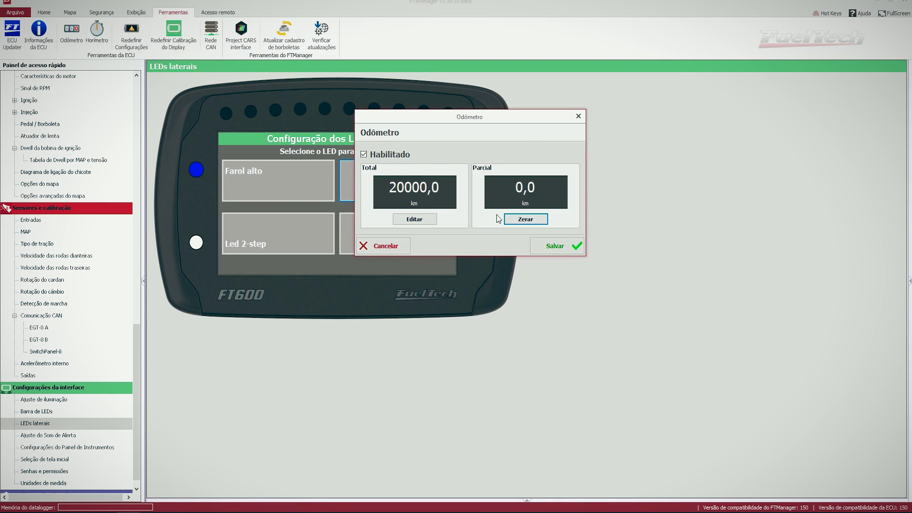
click(556, 247)
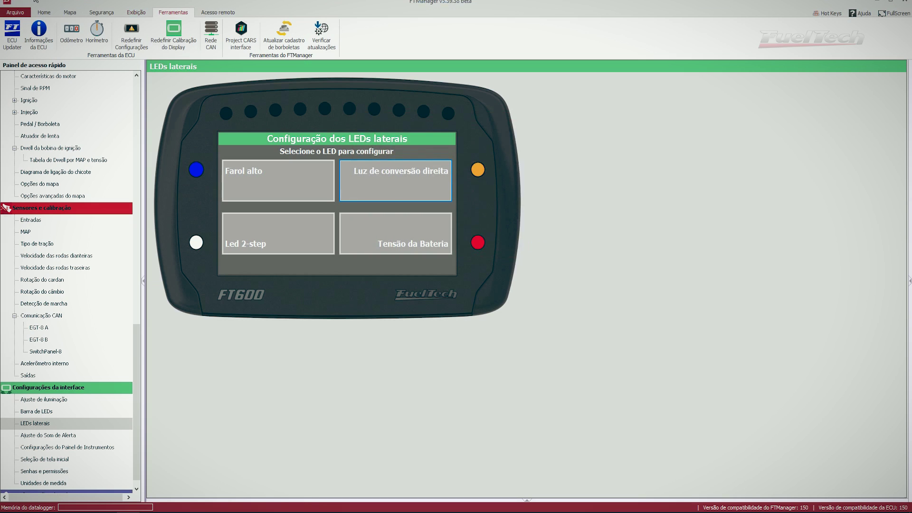
Set the hour meter total to 230 hours, zero the partial count, and save
click(89, 24)
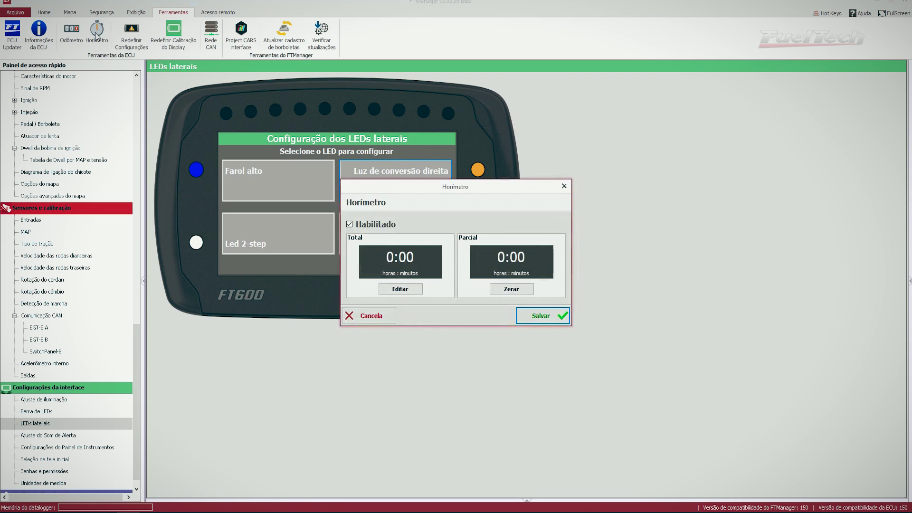
click(396, 290)
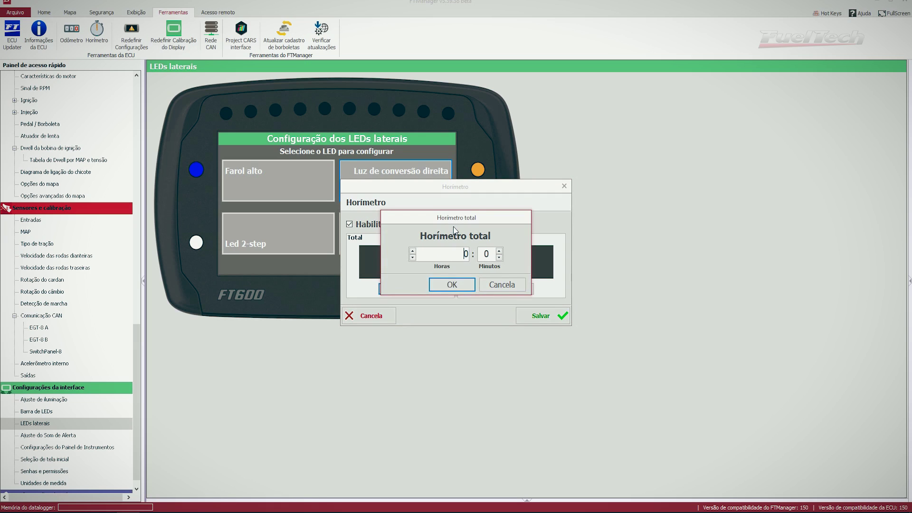
key(BackSpace)
text(0)
click(460, 288)
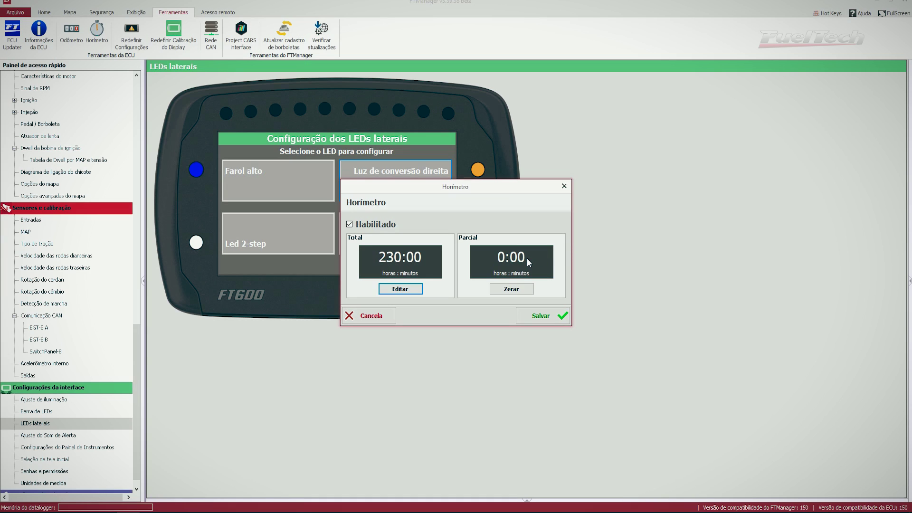
click(511, 287)
click(551, 321)
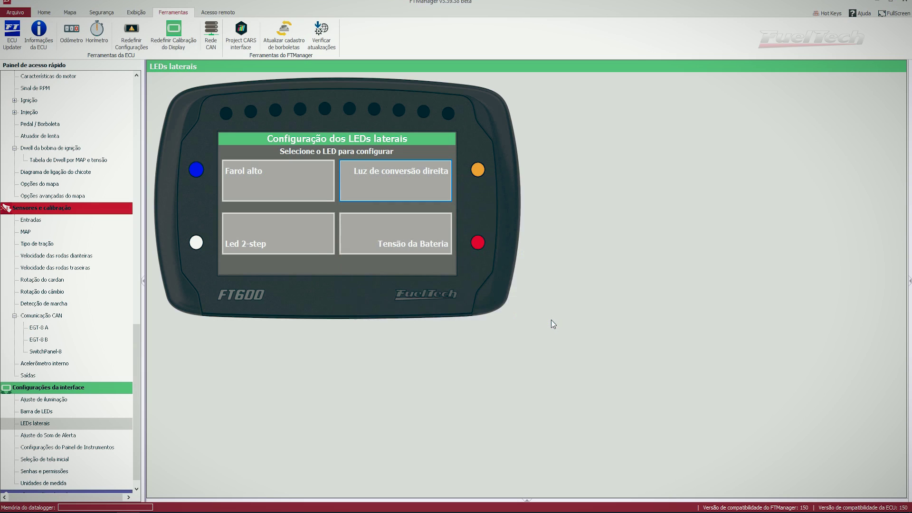
Reopen the Horímetro to check 230:00 total hours and save it again
click(101, 35)
drag(438, 188, 453, 184)
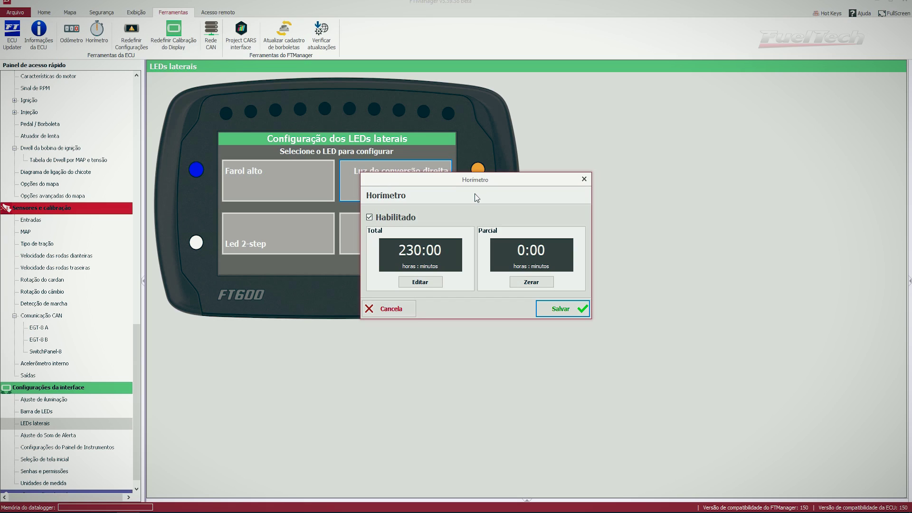
click(561, 309)
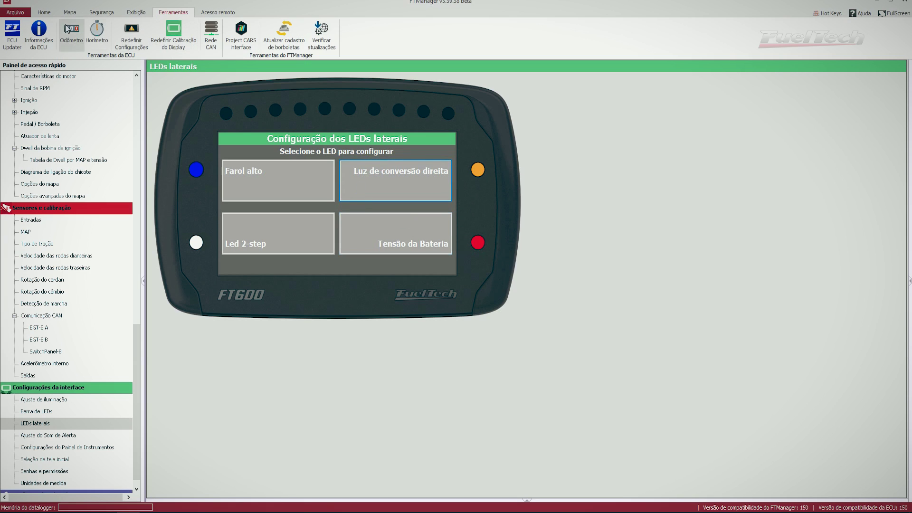
Activate the maintenance password under Segurança, entering and confirming a new password, and save
click(99, 14)
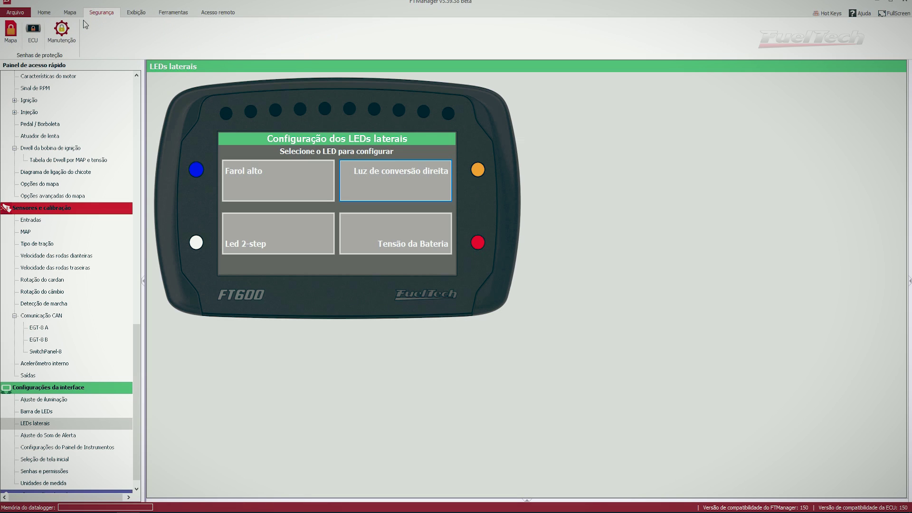
click(55, 43)
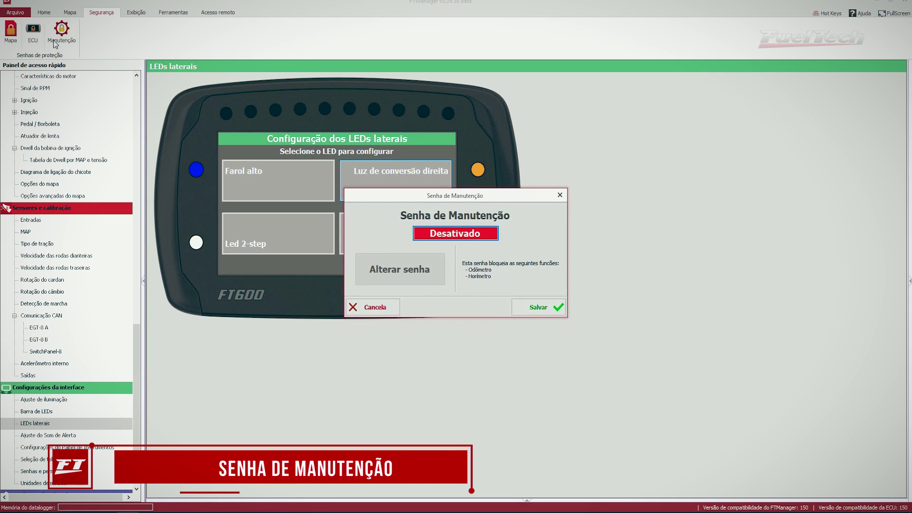
click(455, 232)
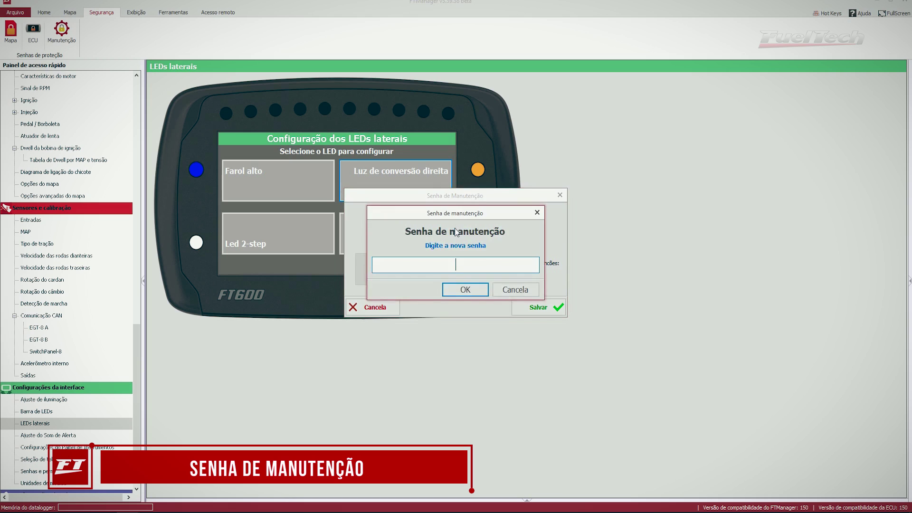
key(Return)
key(Return)
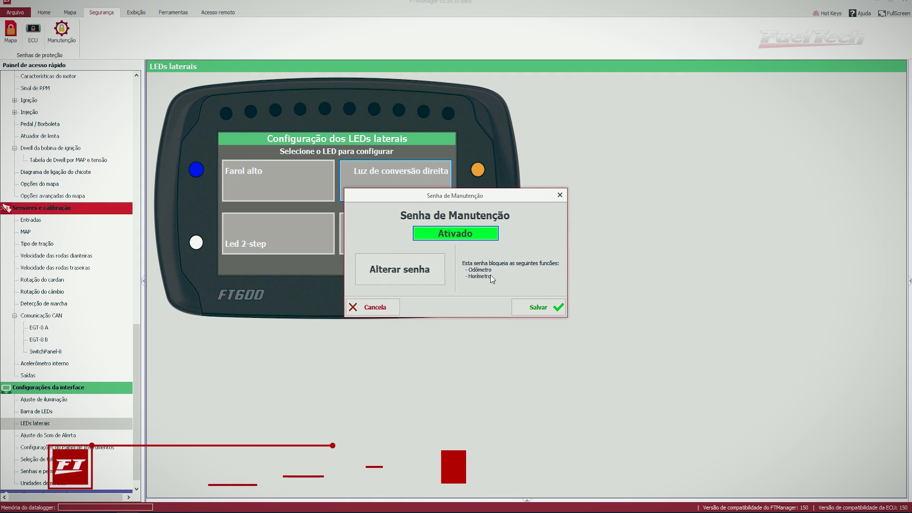
click(539, 309)
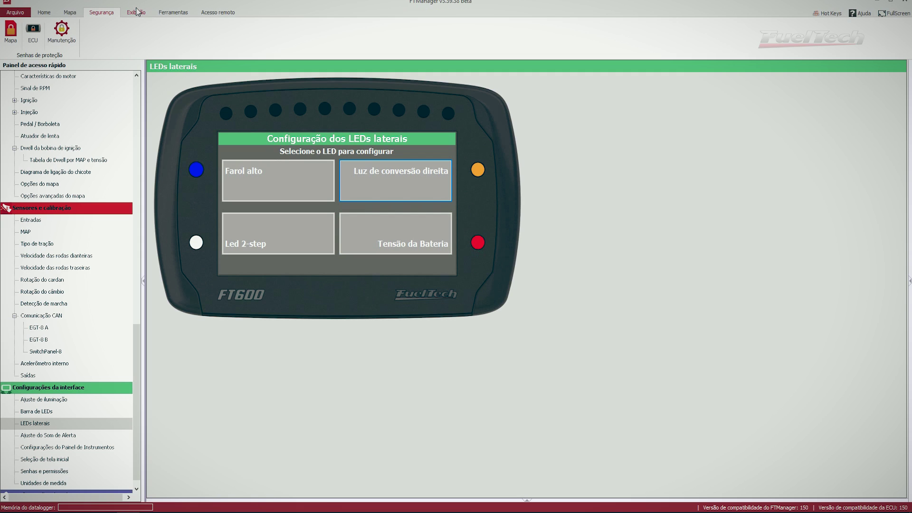
click(172, 11)
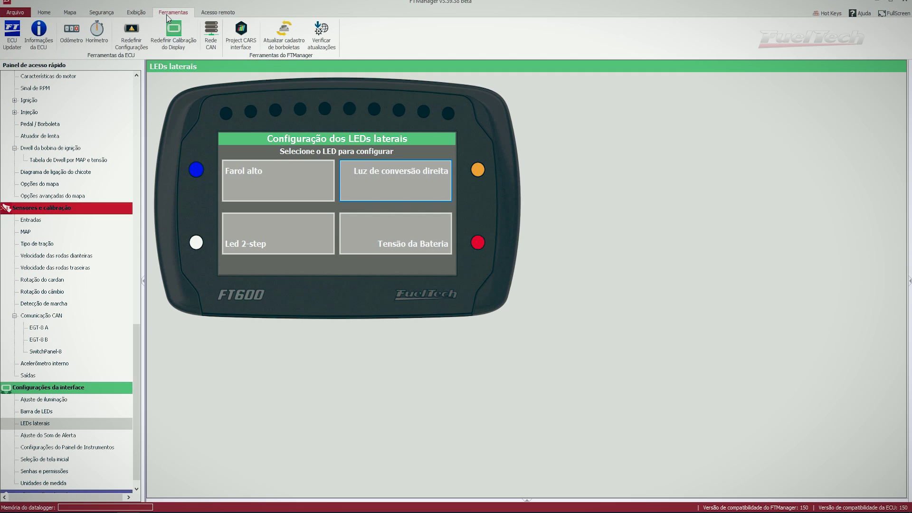
click(97, 33)
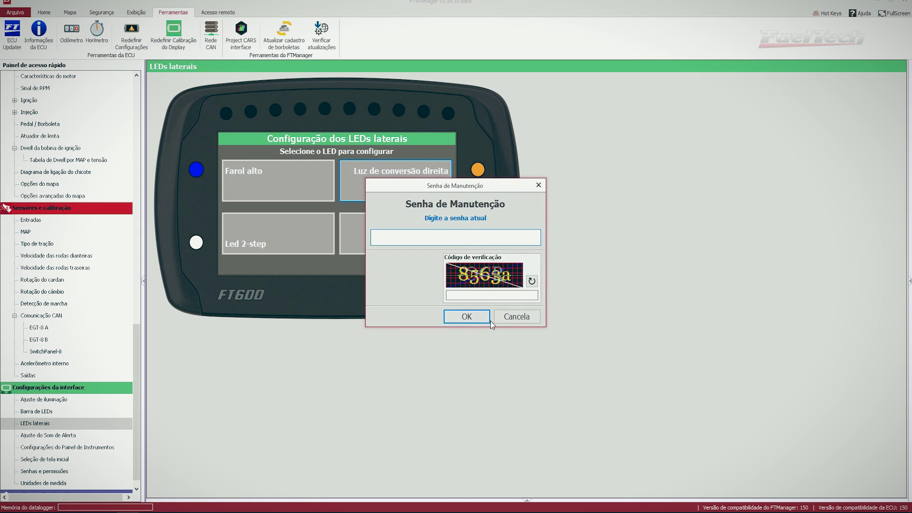
key(Tab)
click(466, 319)
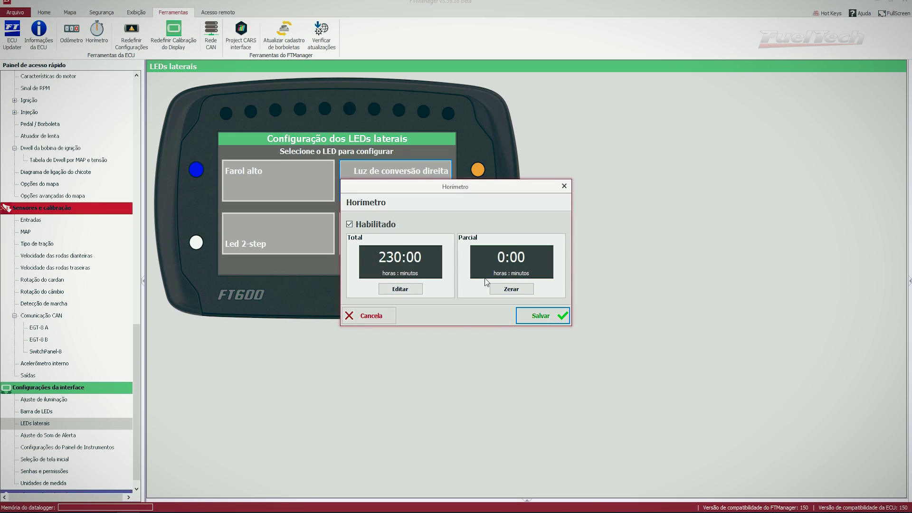
click(535, 313)
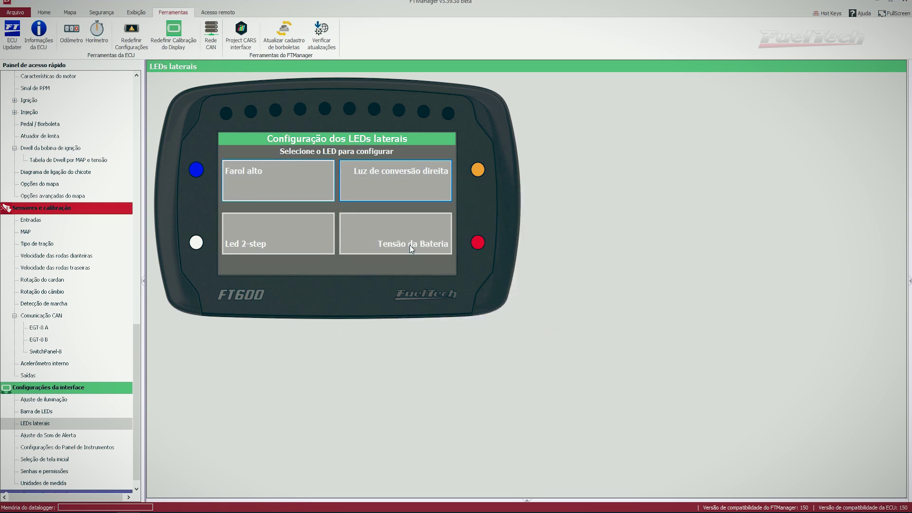
click(70, 41)
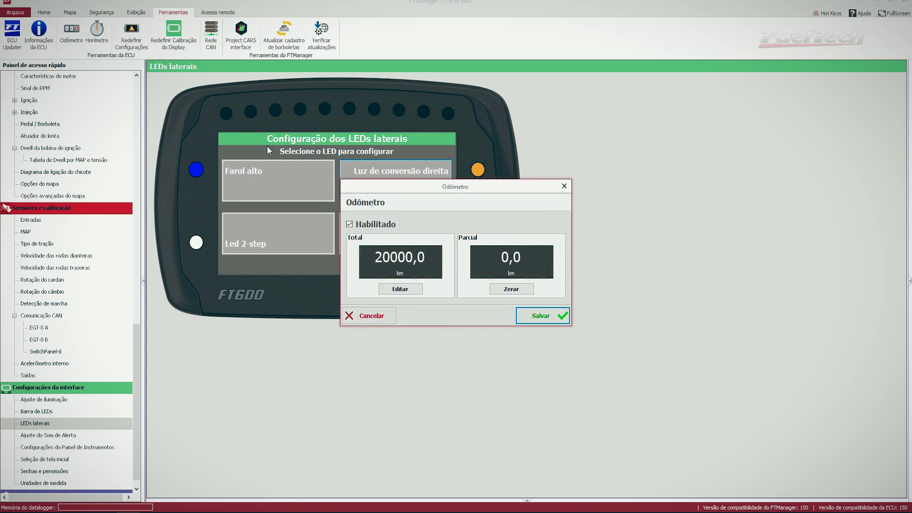
click(403, 289)
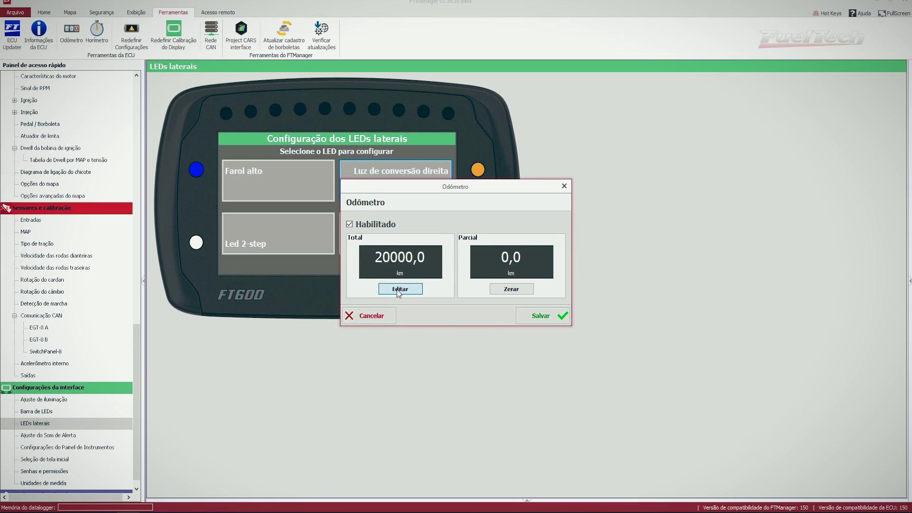
click(404, 289)
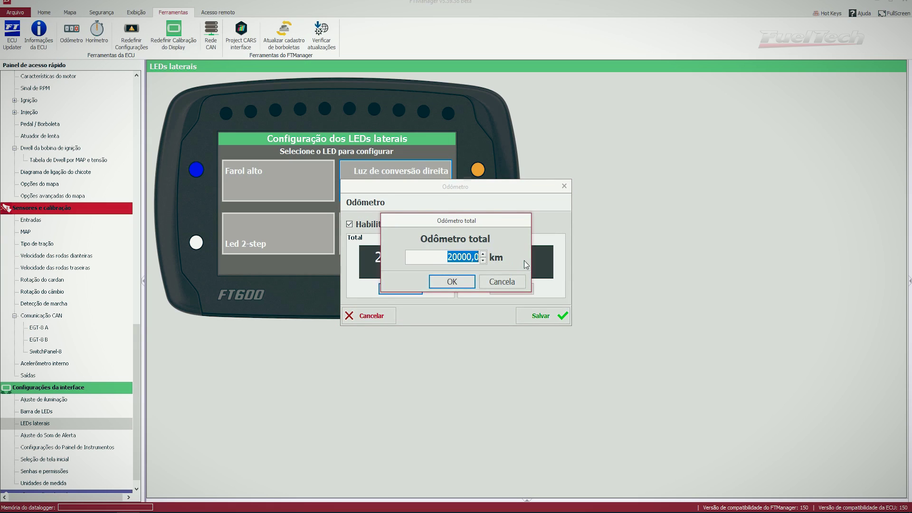
click(457, 280)
click(575, 199)
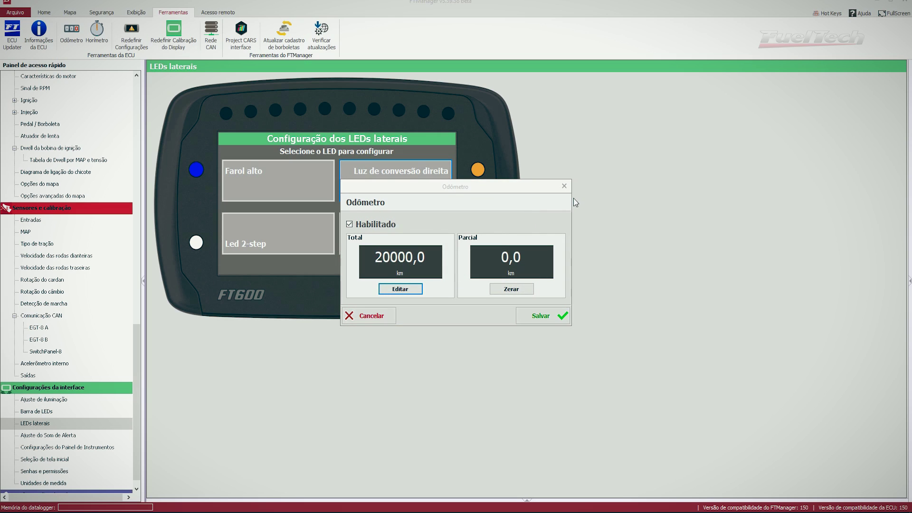
click(565, 187)
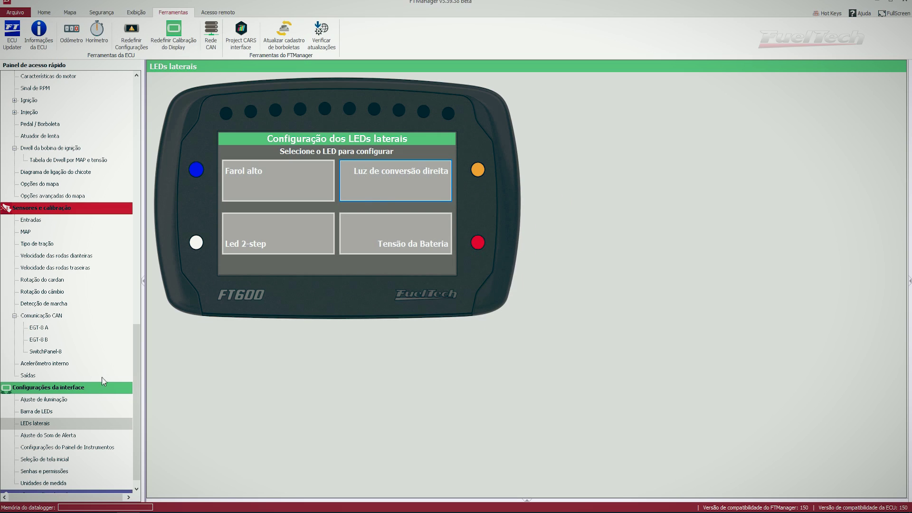
Open Eletroventilador 1 under Outras funções and select Controle proporcional por PWM
drag(138, 380, 150, 247)
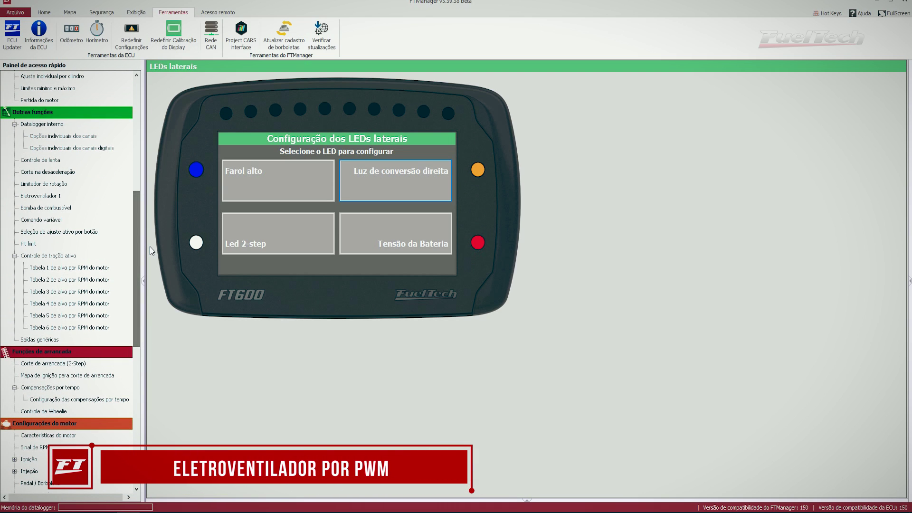
click(57, 199)
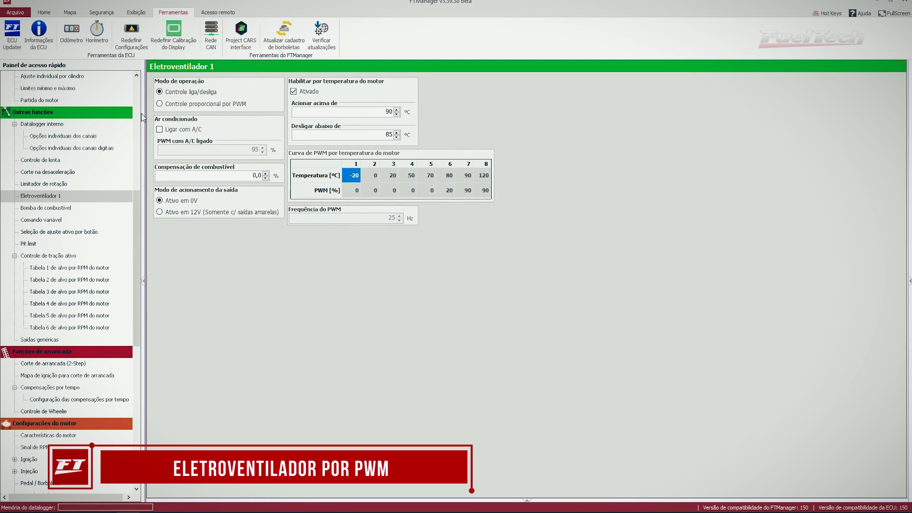
click(178, 106)
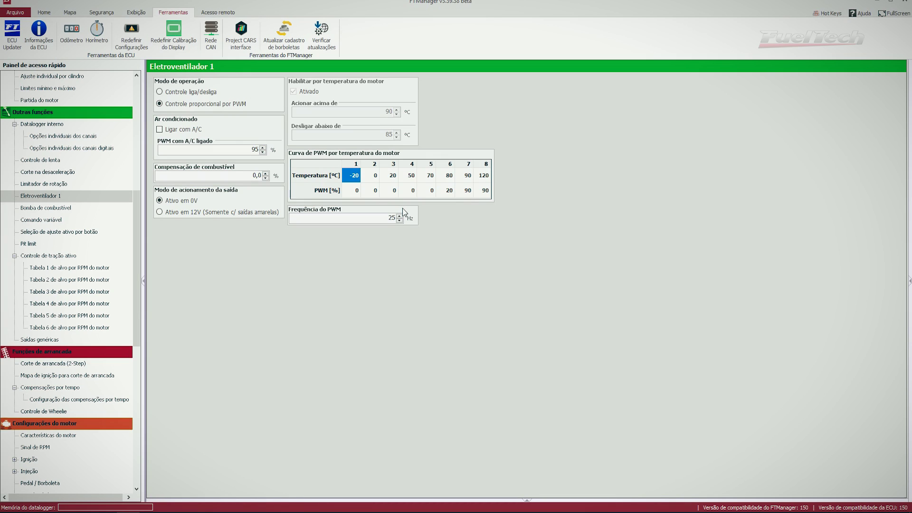
Step through the temperature and PWM cells of the fan's PWM curve table
key(Right)
key(Right)
key(Right)
key(Right)
key(Right)
key(Right)
key(Left)
key(Left)
key(Left)
key(Down)
key(Up)
key(Right)
key(Down)
key(Left)
key(Left)
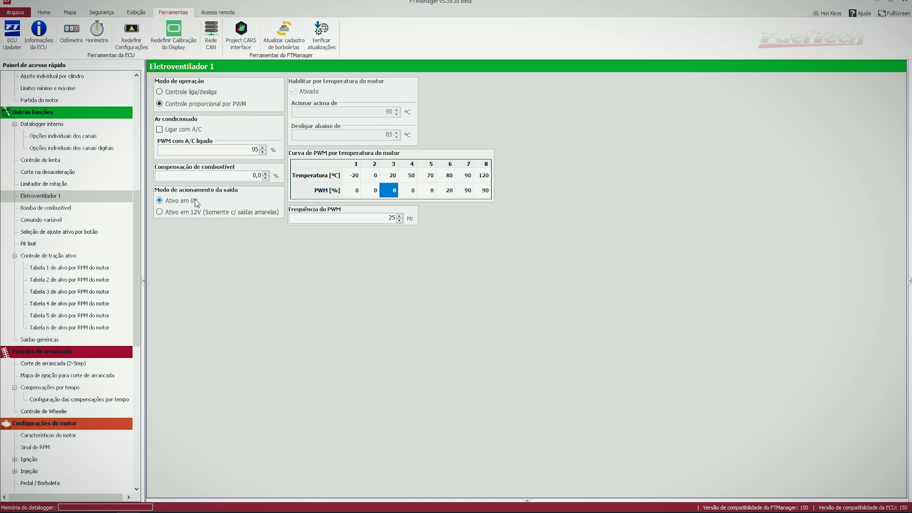
click(422, 190)
key(Right)
key(Right)
key(Left)
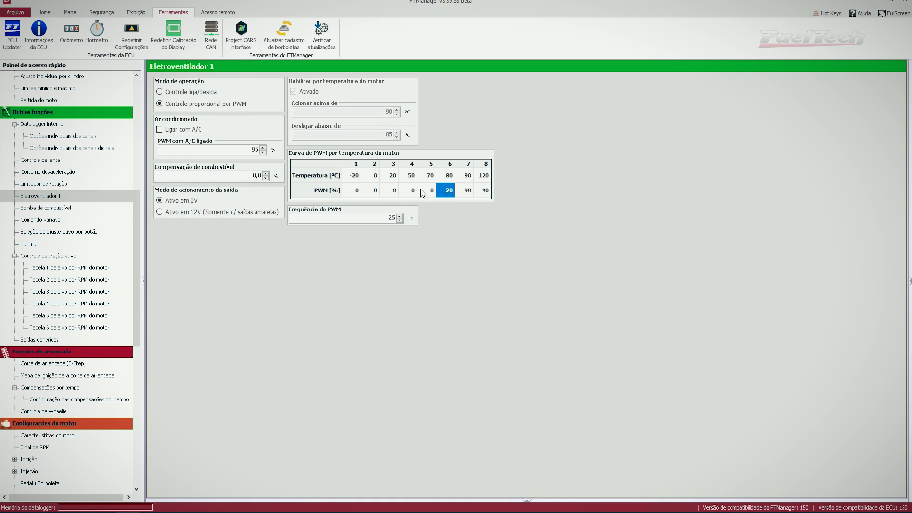
click(447, 178)
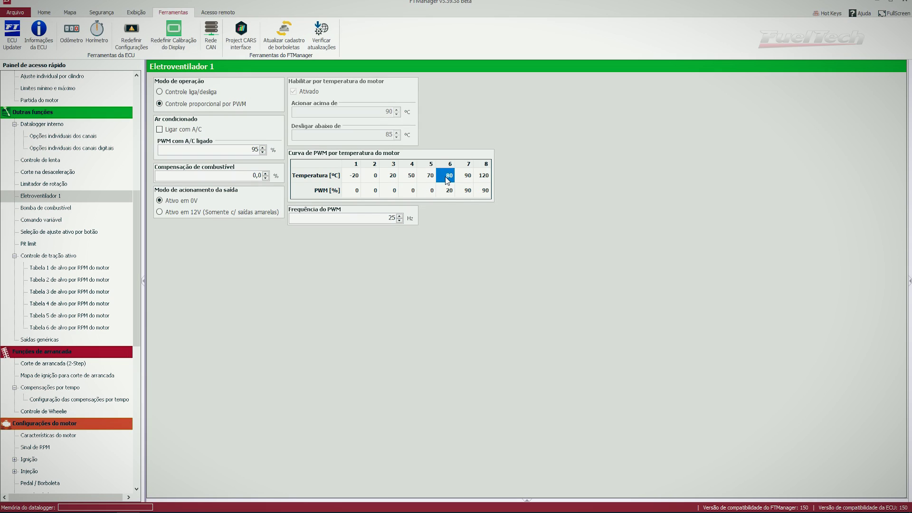
key(Down)
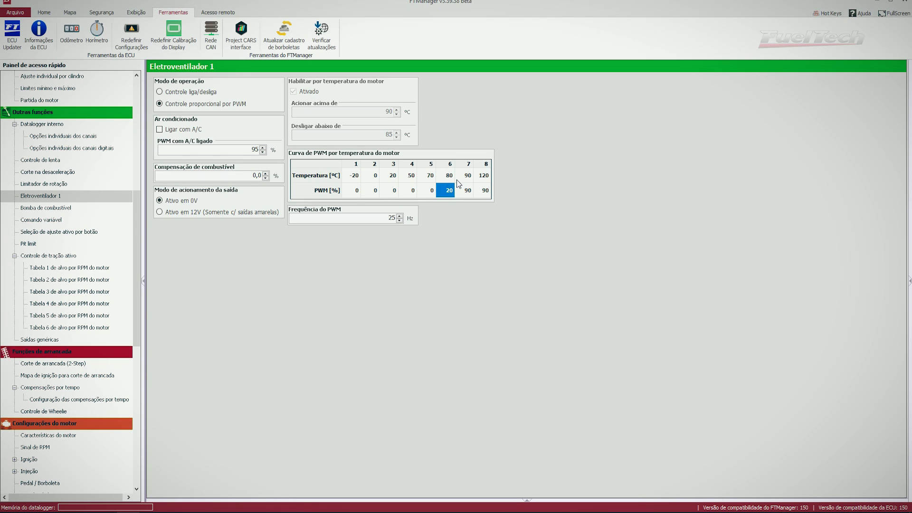
key(Up)
key(Right)
key(Right)
key(Left)
key(Down)
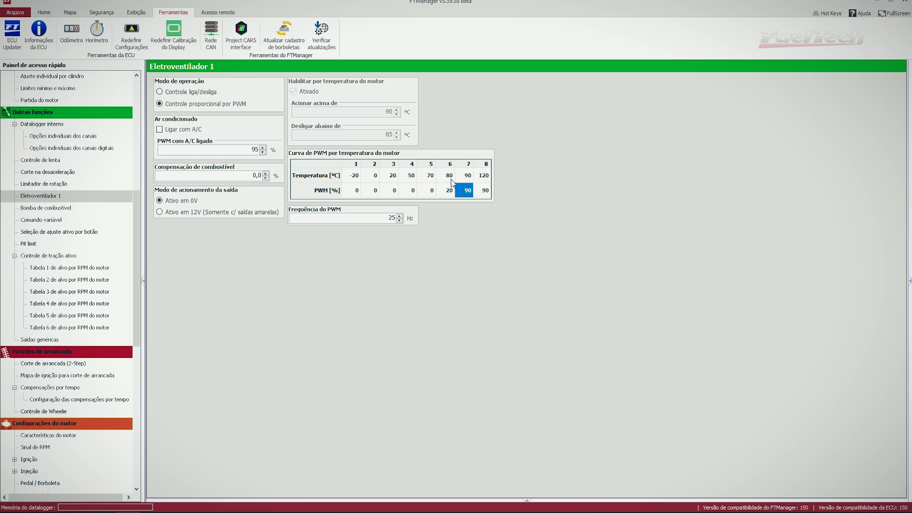
key(Right)
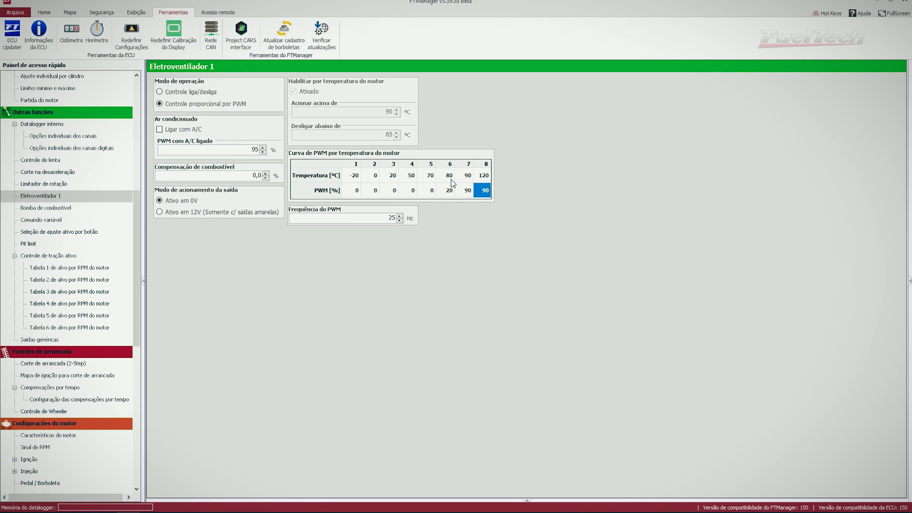
click(463, 192)
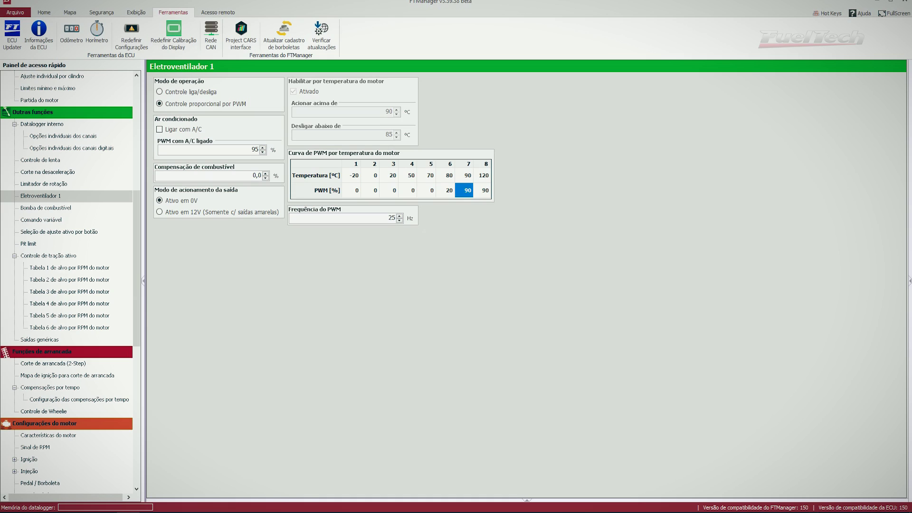
mouse_move(866, 489)
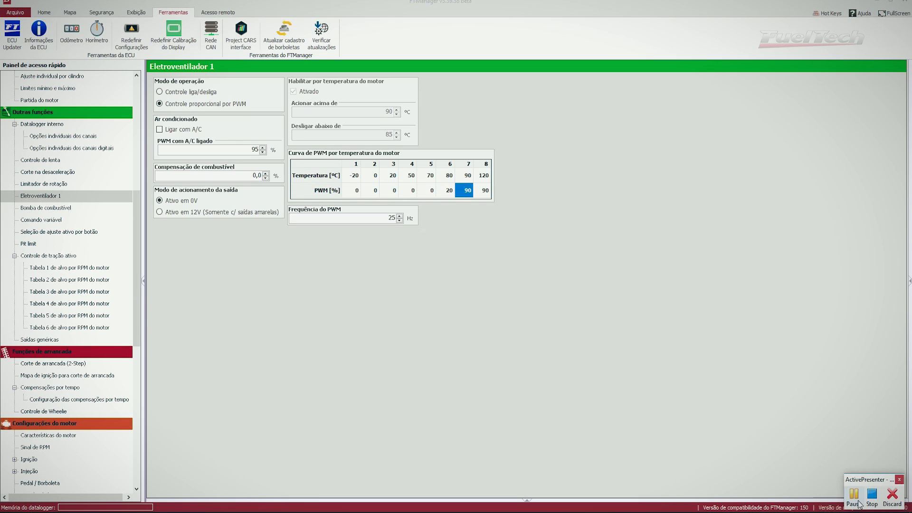
drag(870, 481, 688, 148)
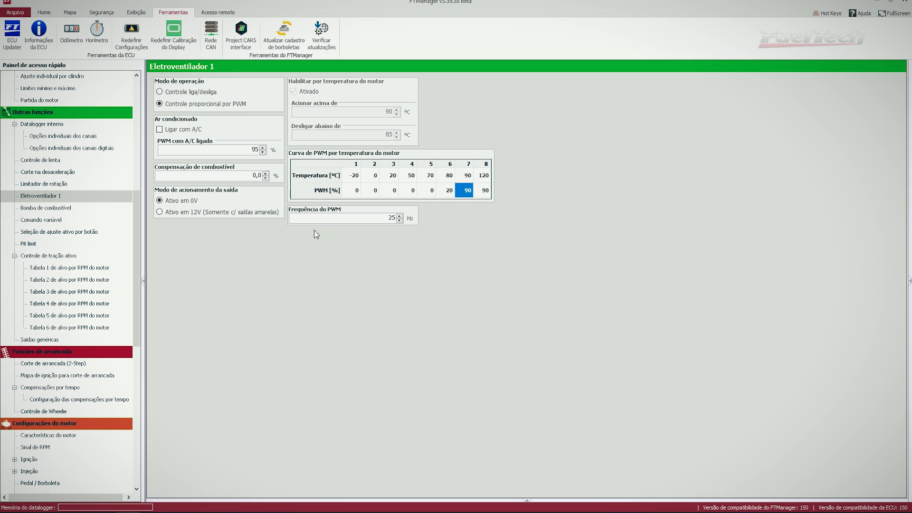
On the Pit limit page, keep Velocidade limite at 80 and set Modo de acionamento to Chave externa
click(27, 245)
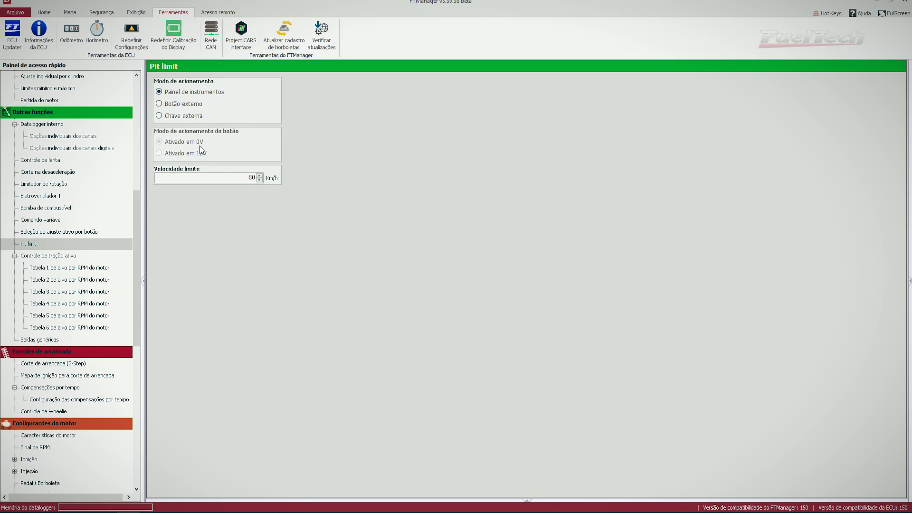
double_click(193, 178)
click(187, 107)
Set Saída genérica 1's trigger to Botão externo, active at 0V, and save it
click(48, 339)
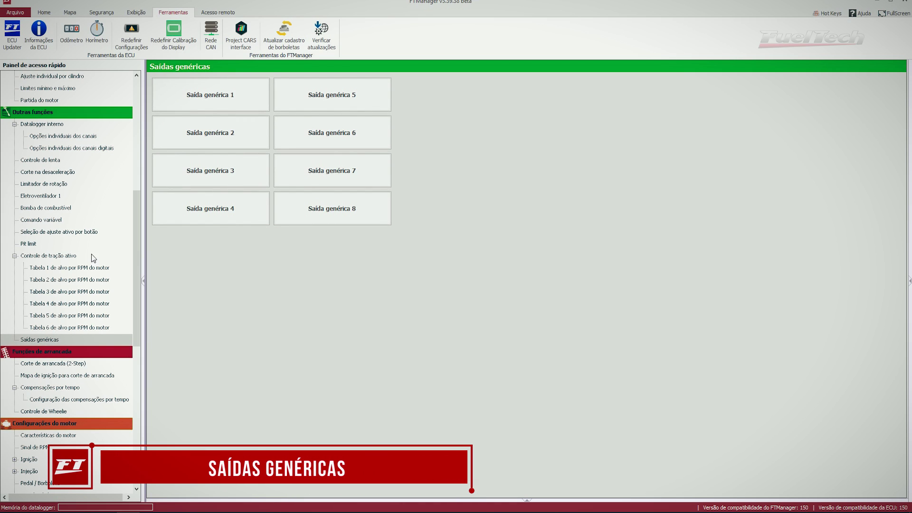
click(210, 102)
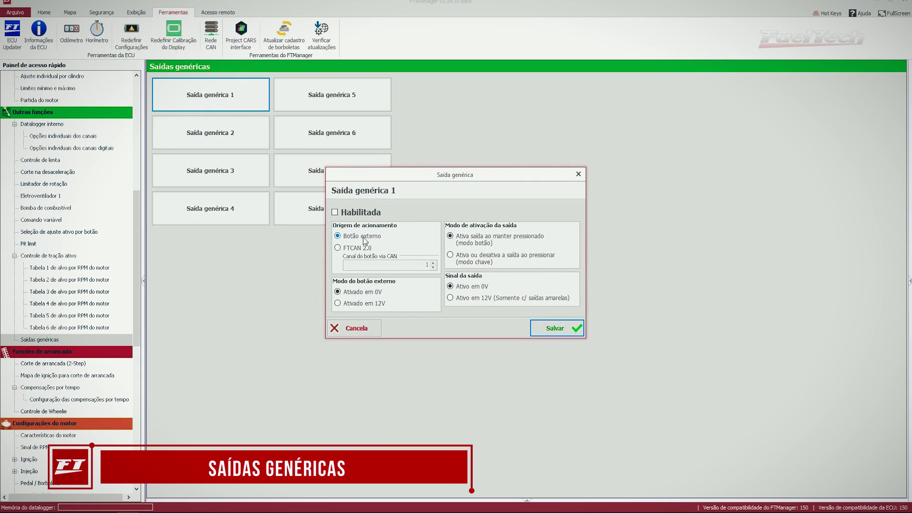
click(350, 249)
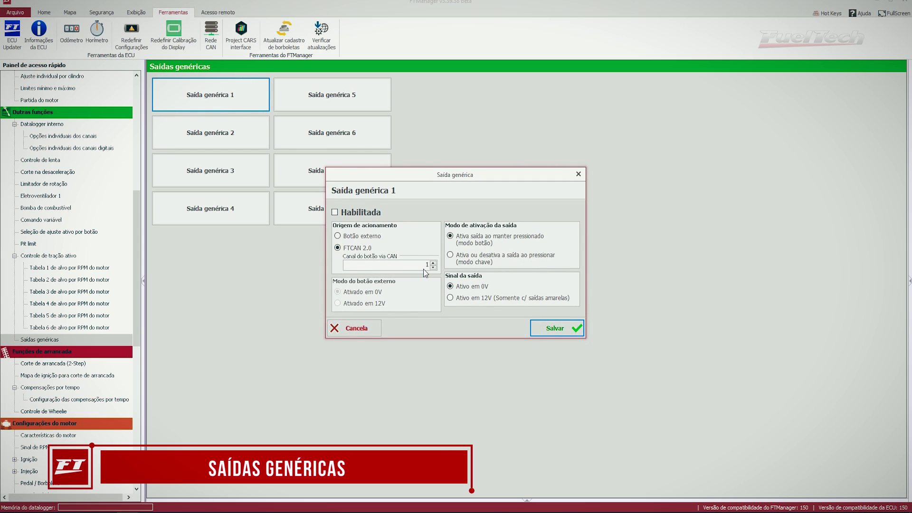
double_click(384, 262)
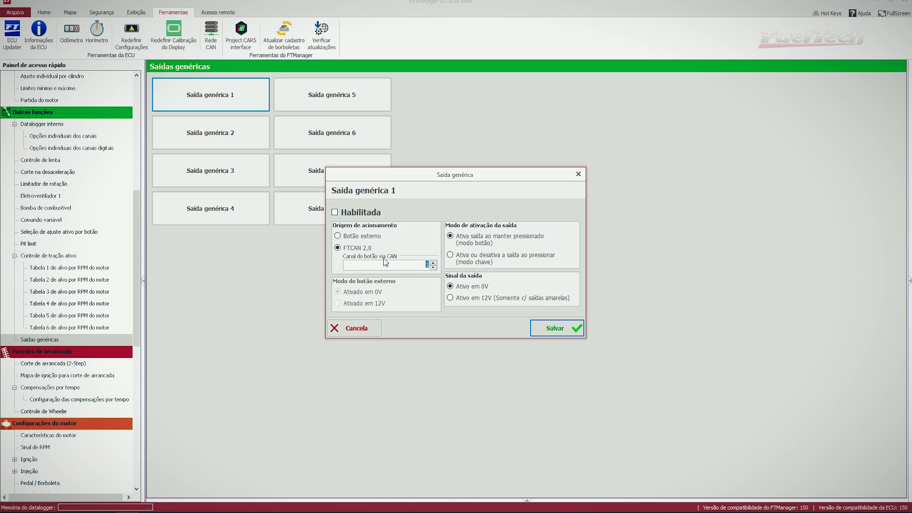
click(363, 237)
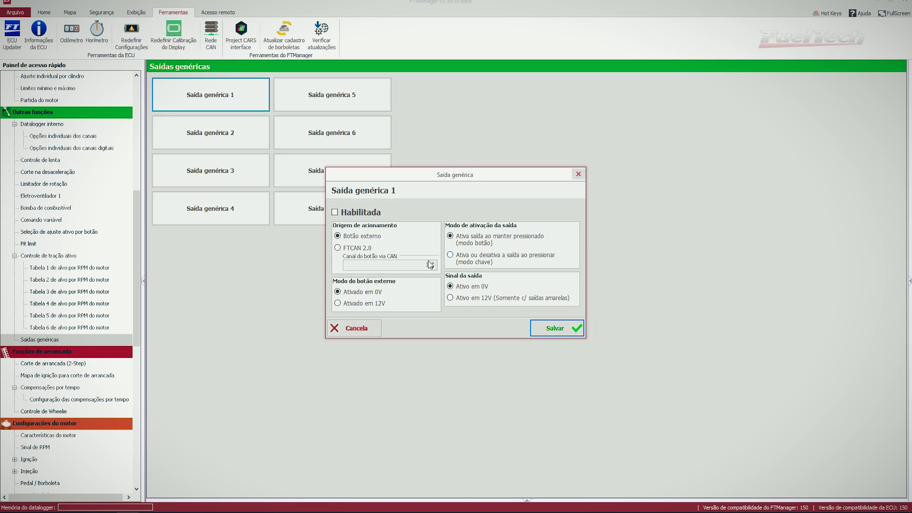
click(571, 329)
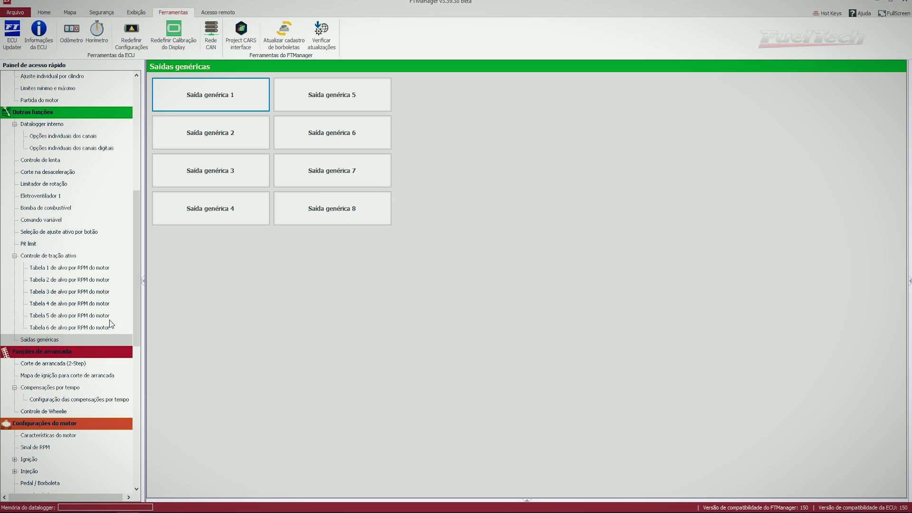
Enable input #14 with predefined name Saída genérica 1, then go to the Saídas page
drag(136, 330, 127, 403)
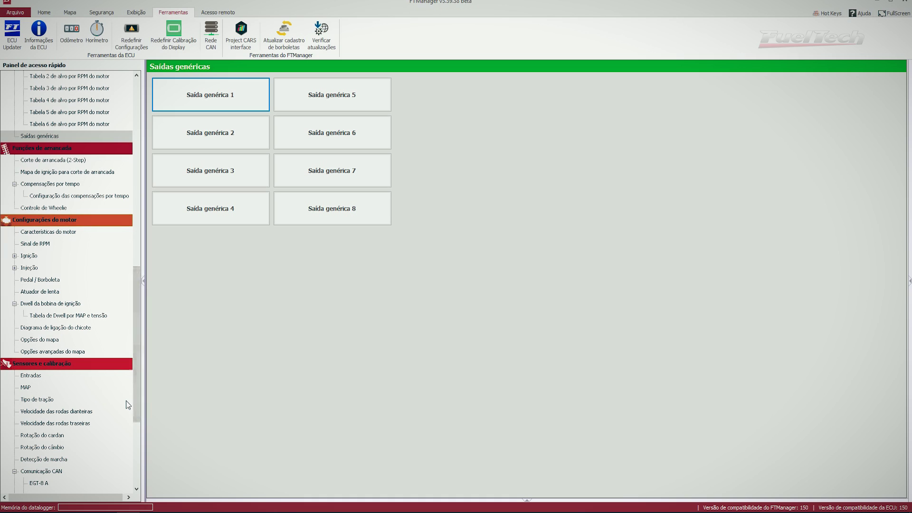
click(40, 380)
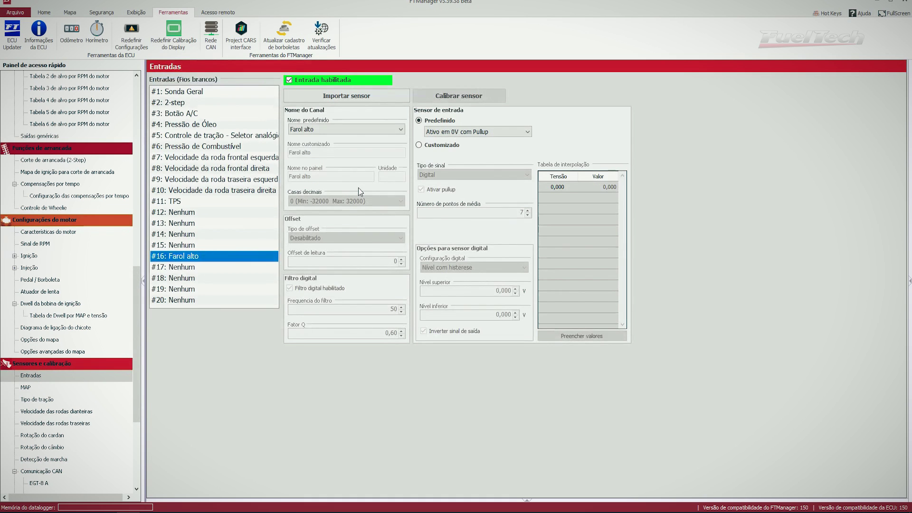
click(222, 234)
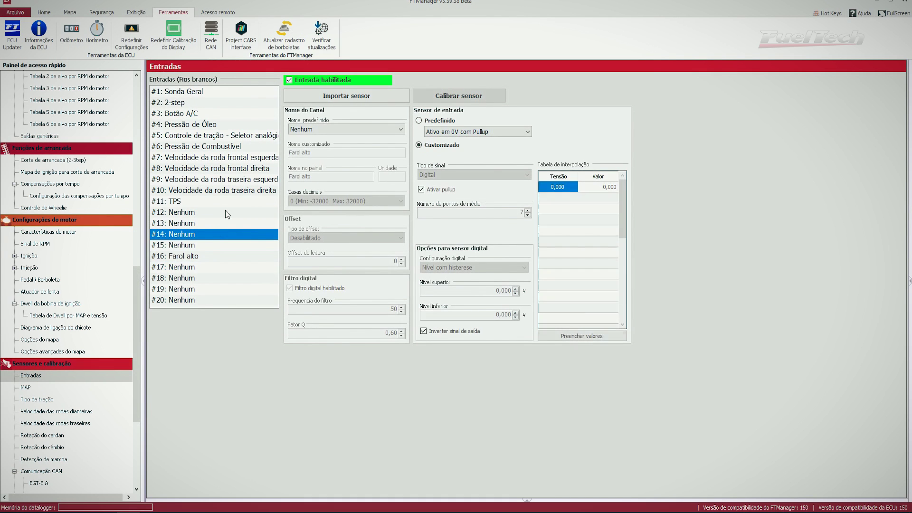
click(321, 83)
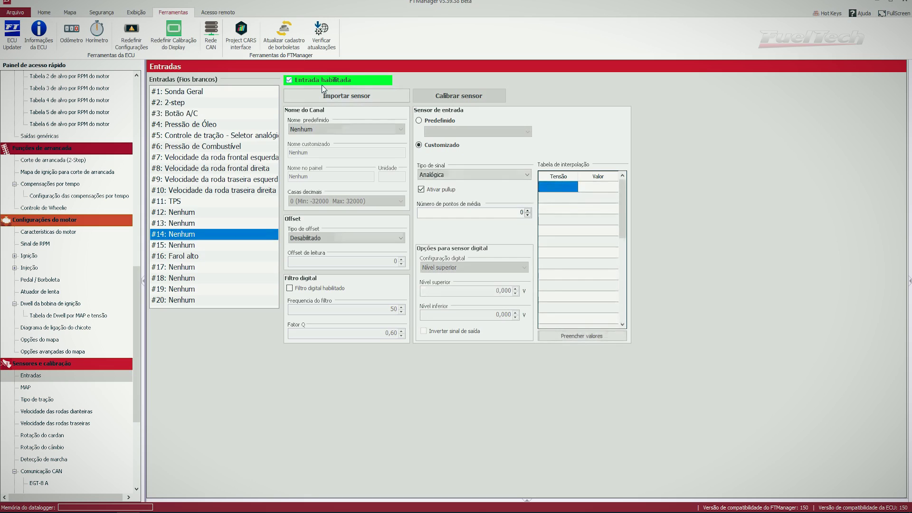
click(346, 130)
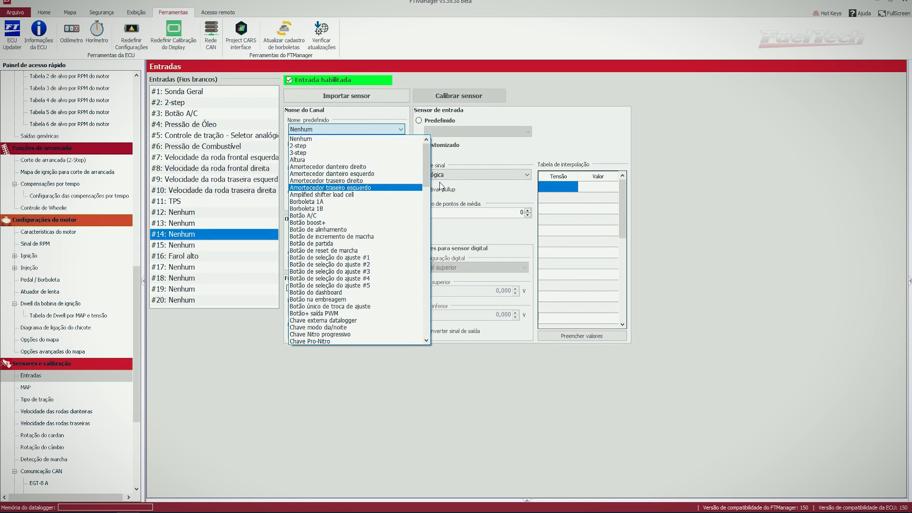
scroll(438, 311, down, 10)
scroll(438, 304, up, 6)
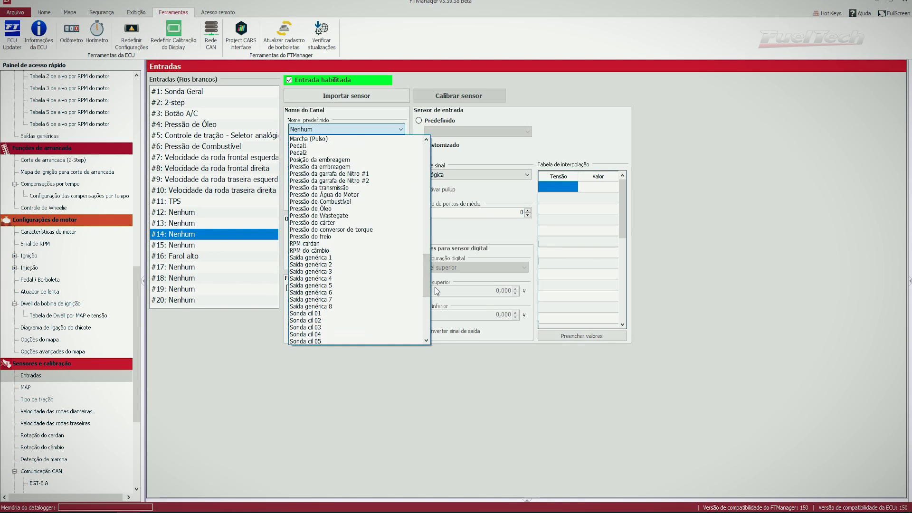
click(332, 258)
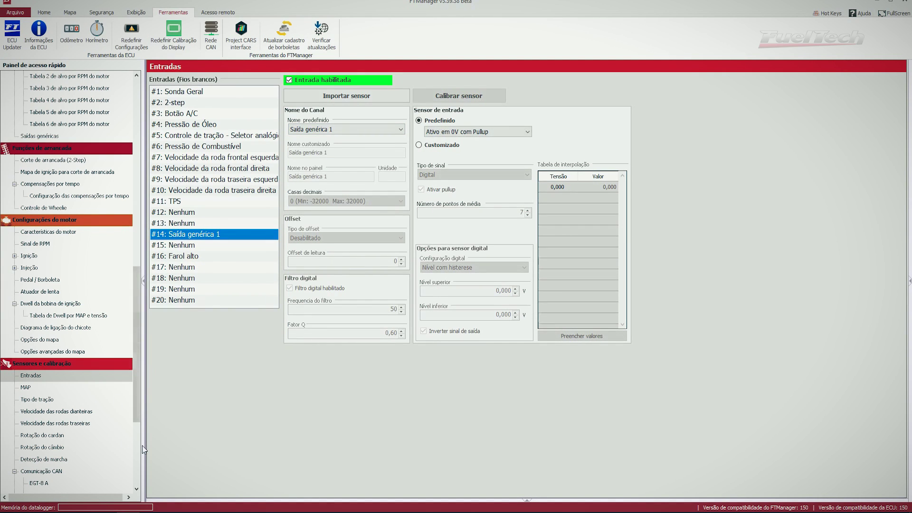
scroll(127, 439, down, 5)
click(29, 363)
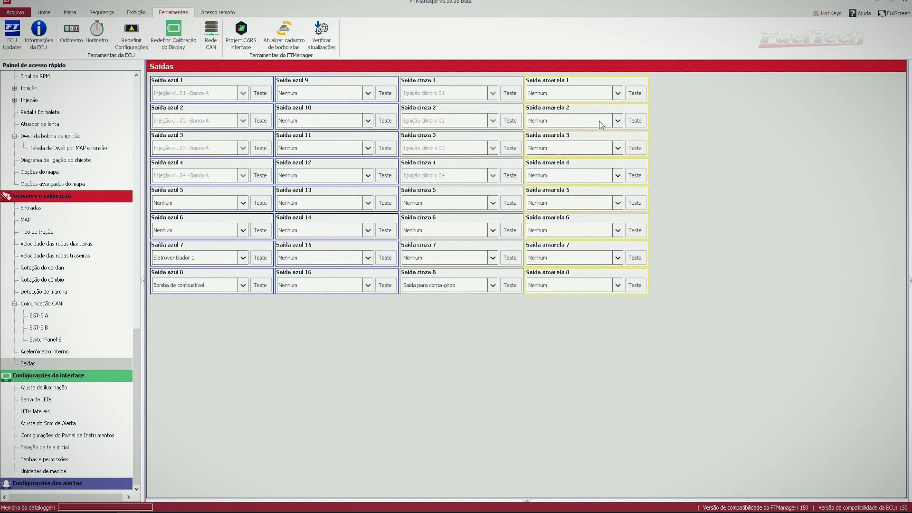
Assign the Saída genérica 1 output function to Saída amarela 2
click(618, 122)
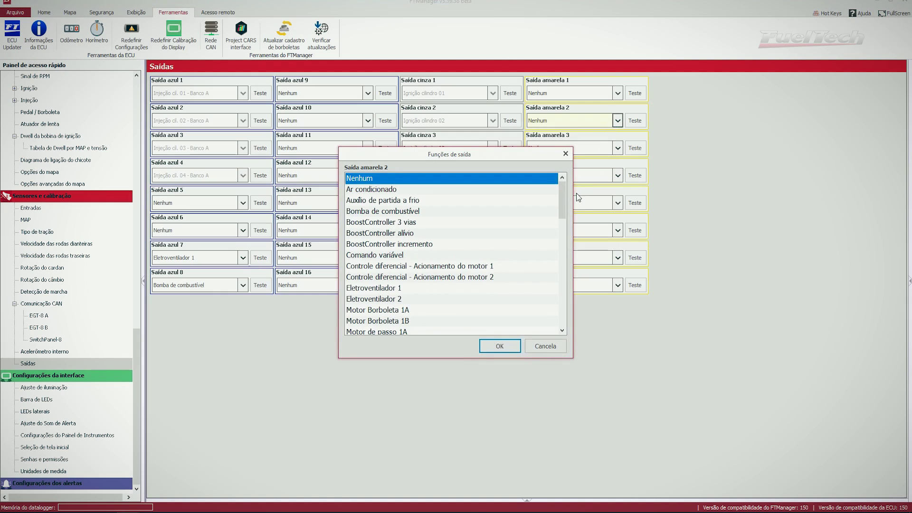
drag(562, 204, 575, 272)
click(429, 223)
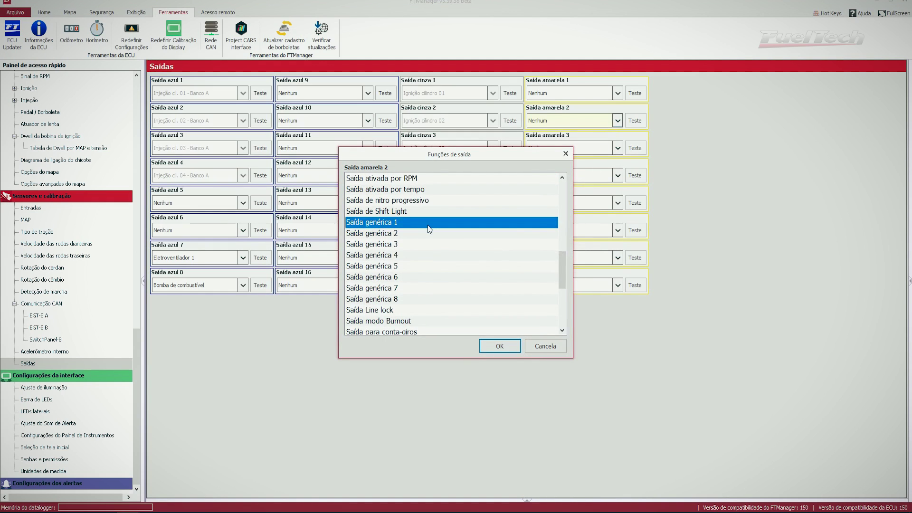
click(488, 349)
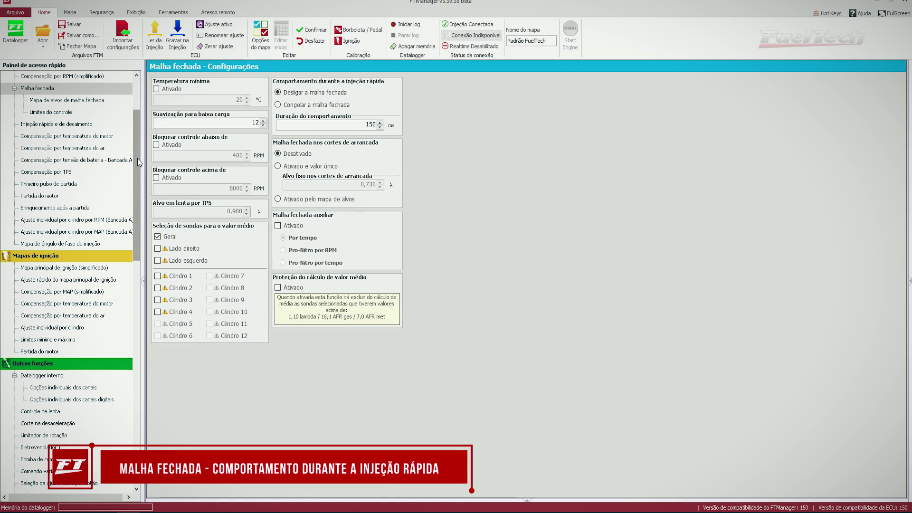
Choose Congelar a malha fechada for rapid injection, leaving the duration at 150 ms
scroll(138, 158, up, 3)
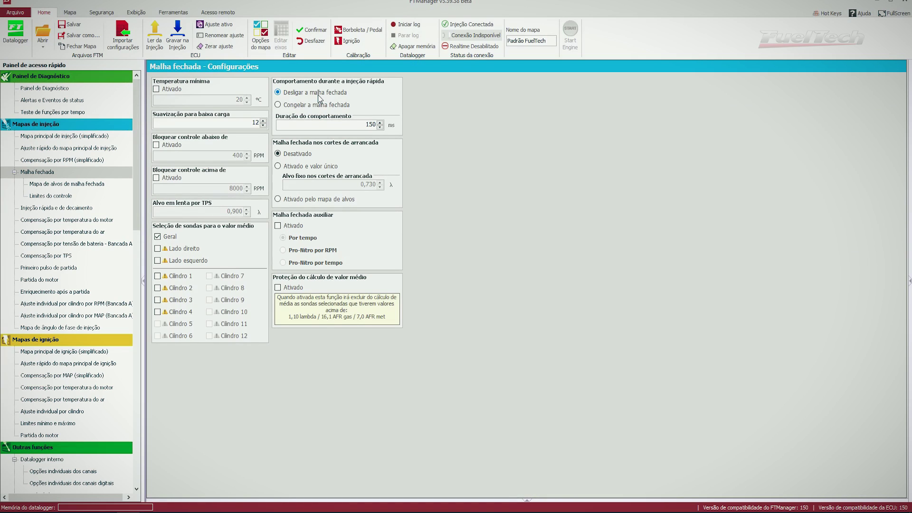
click(300, 107)
drag(328, 125, 383, 124)
click(348, 128)
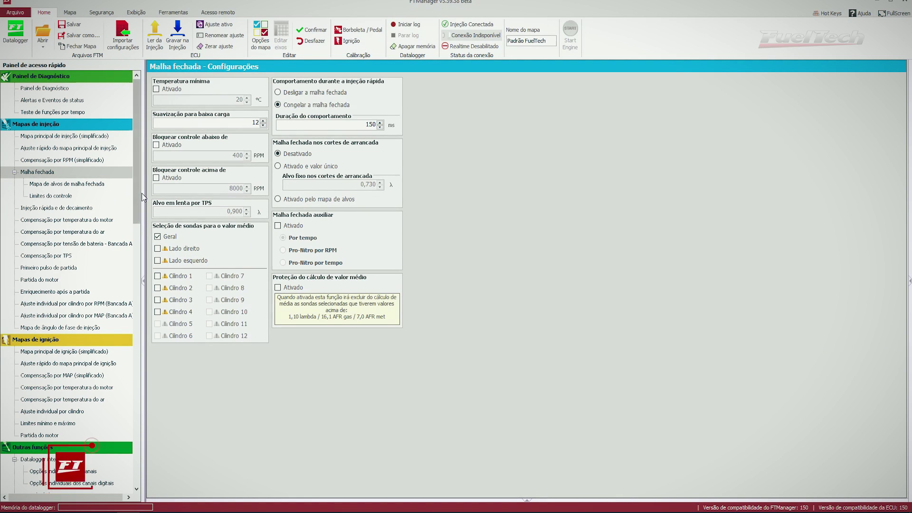
drag(136, 203, 141, 273)
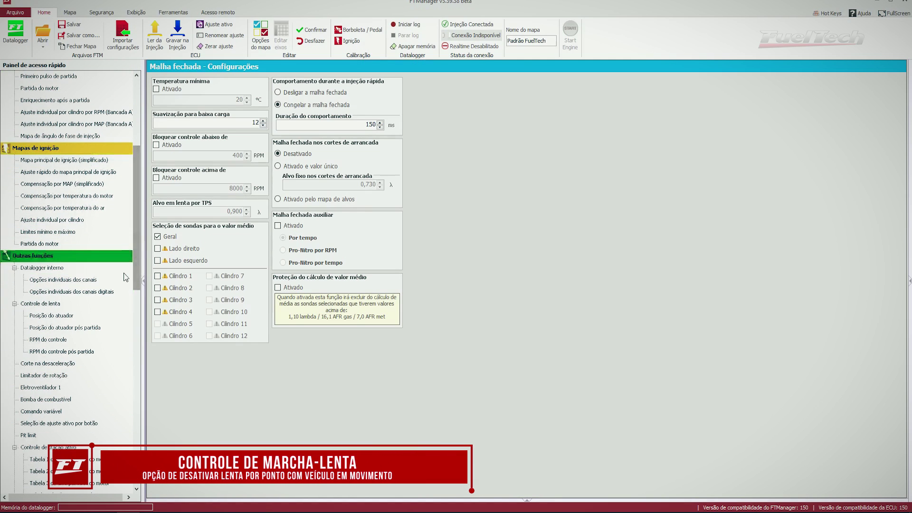
In Controle de lenta, tick Habilitada for Ativar controle com veículo em movimento
click(57, 303)
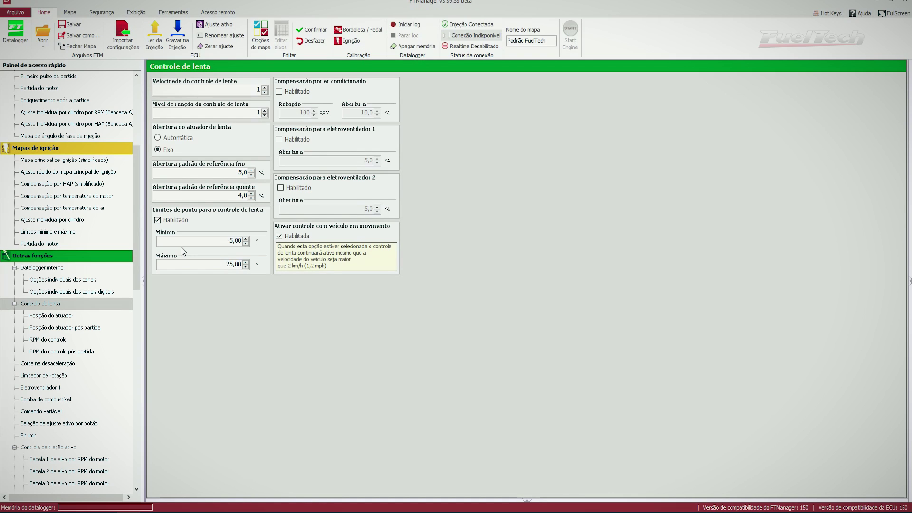
click(287, 241)
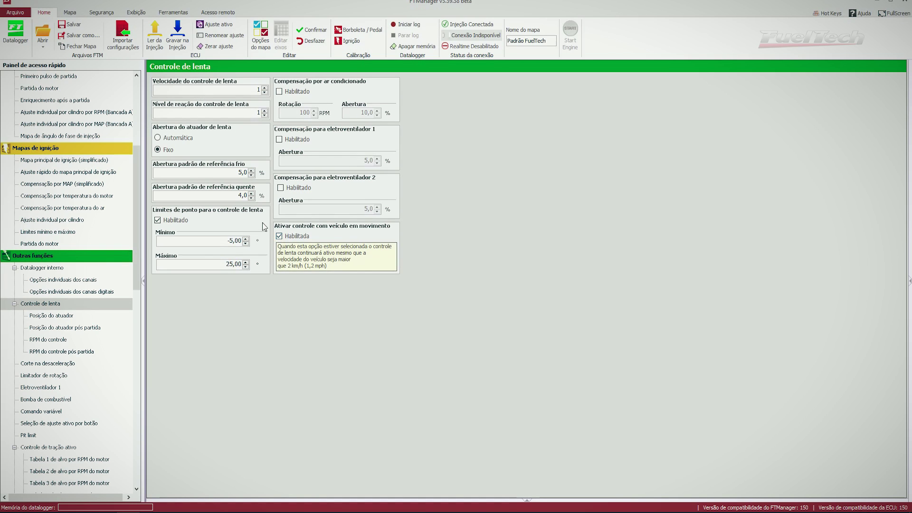